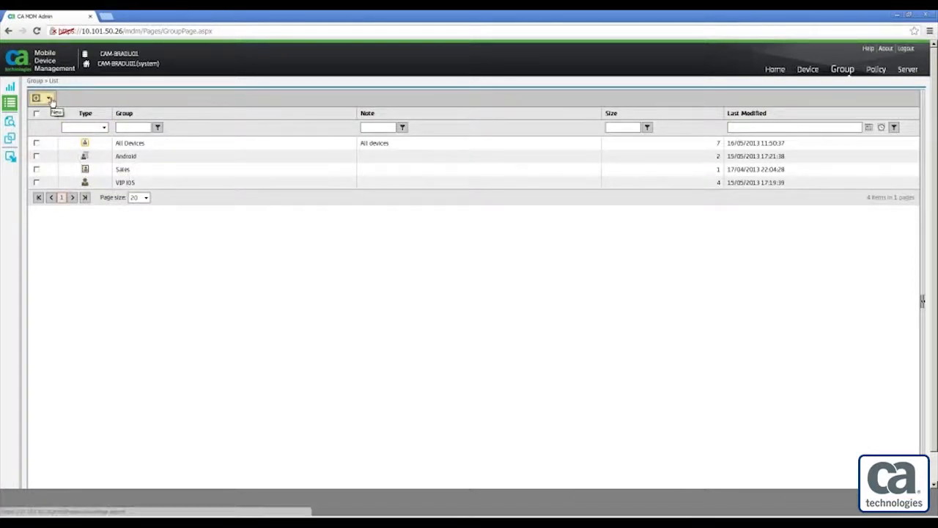
Create and save a new static device group named VIP iPads.
click(49, 98)
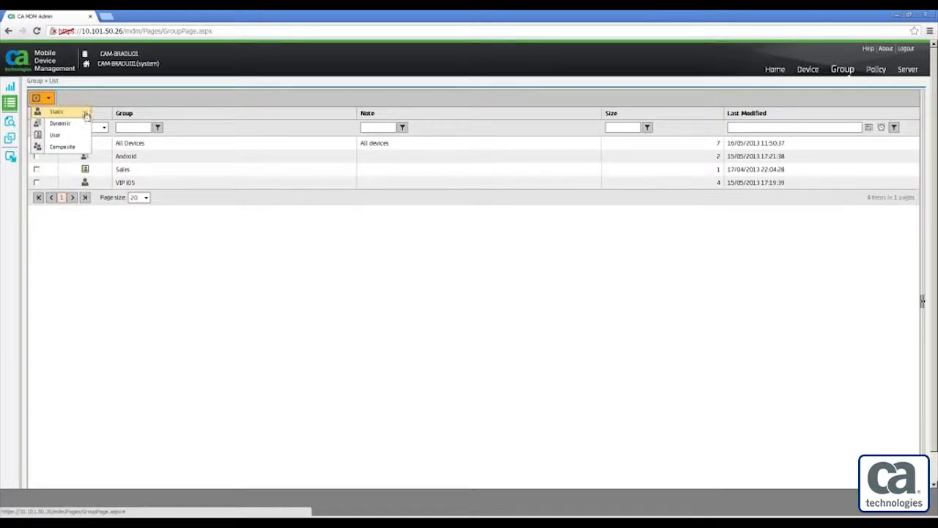
click(85, 112)
click(177, 144)
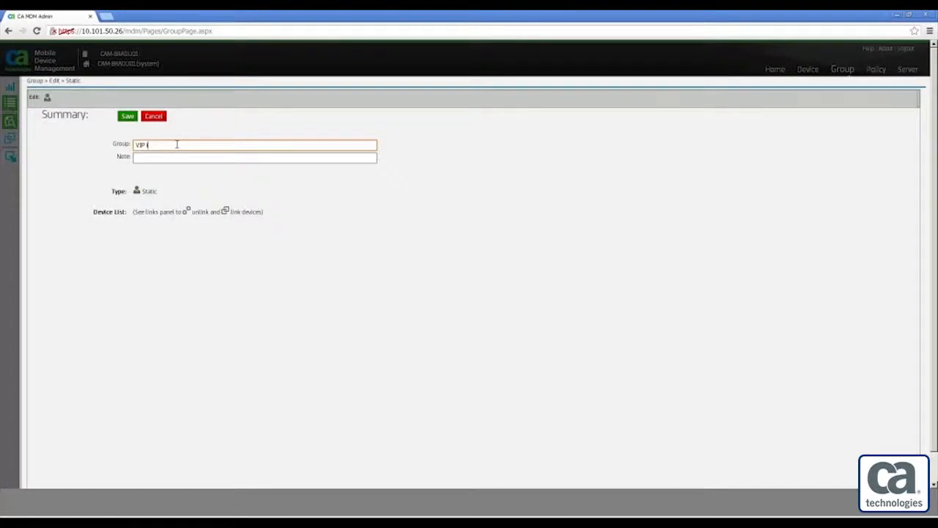
text(VIP iPads)
click(123, 118)
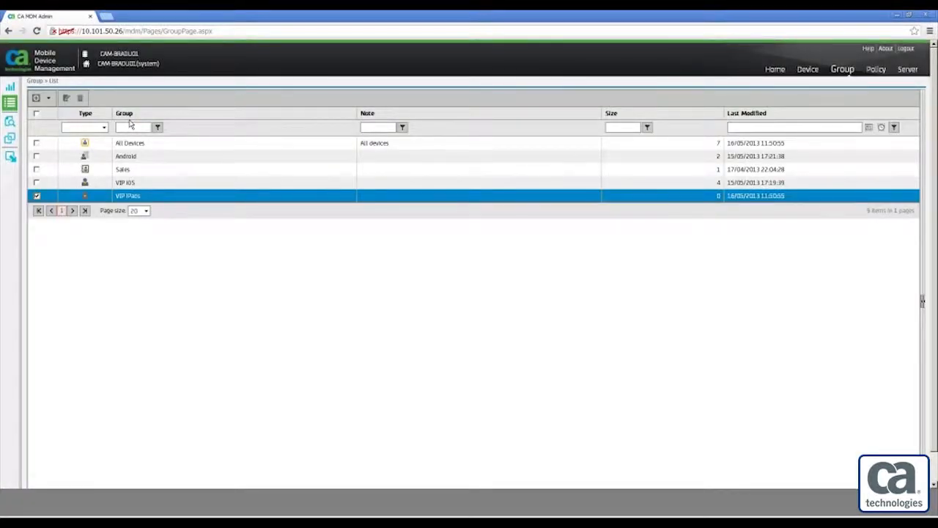
Show the group's links, list the unlinked policies and link the CONFIG - iOS policy to the VIP iPads group.
click(10, 138)
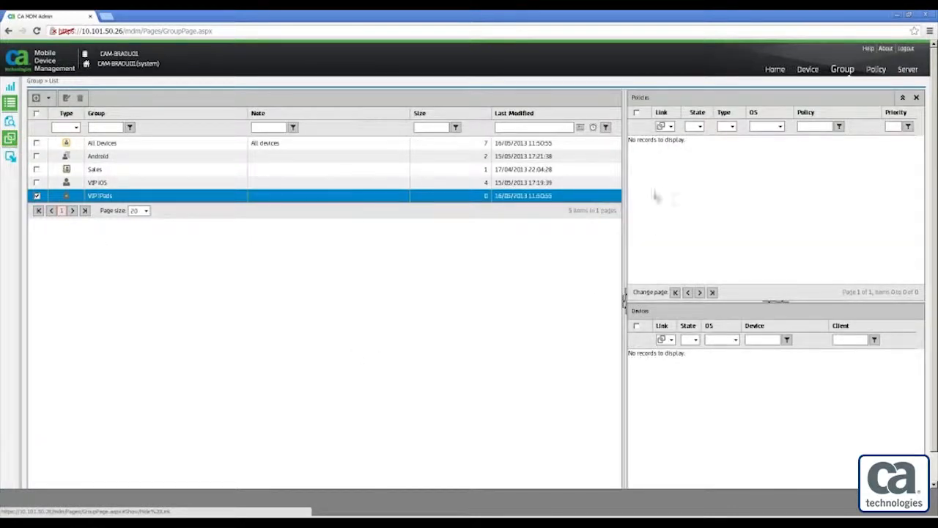
click(669, 126)
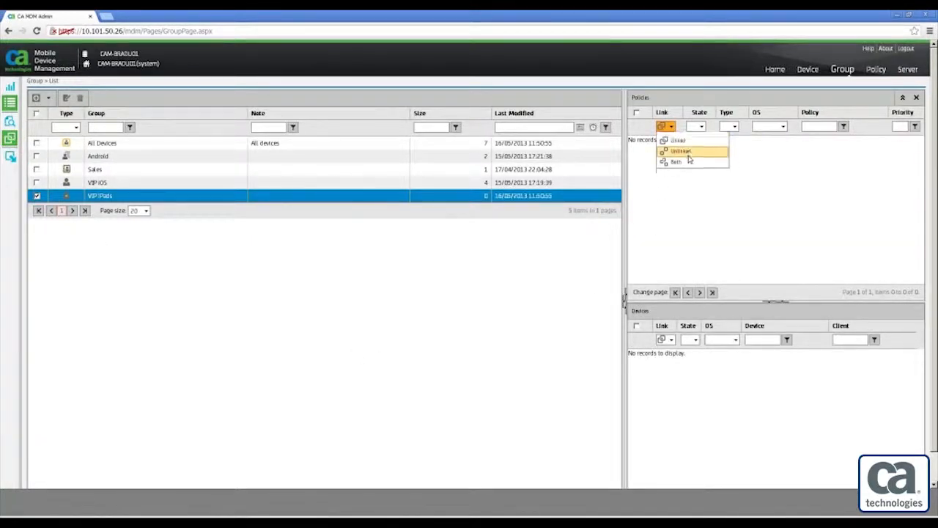
click(688, 156)
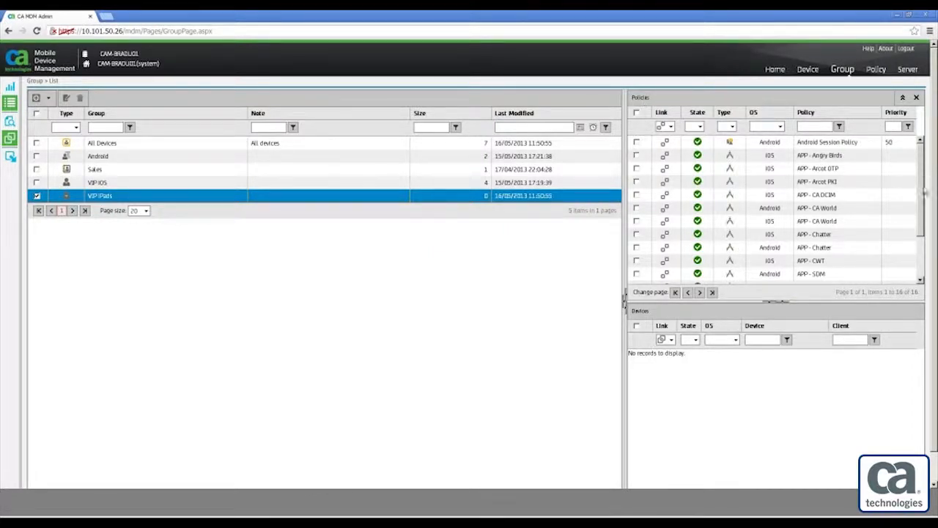
scroll(923, 196, down, 3)
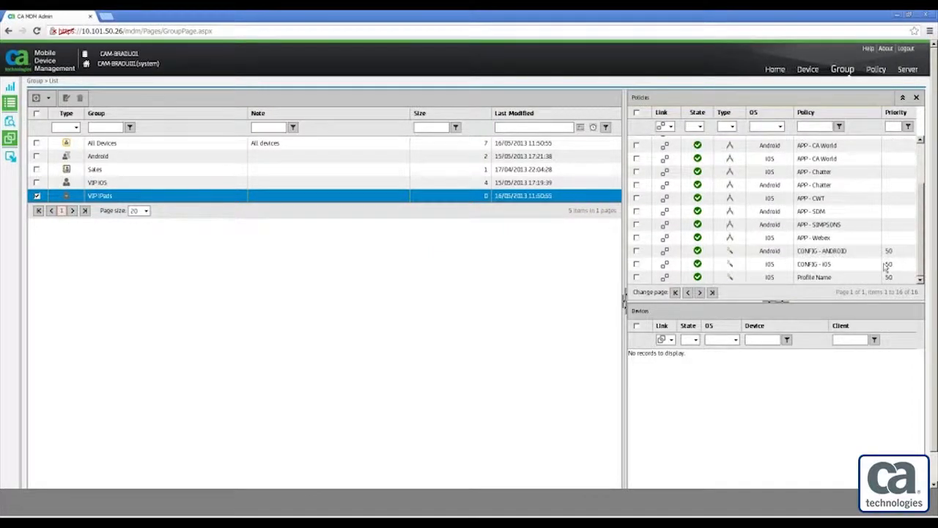
click(636, 264)
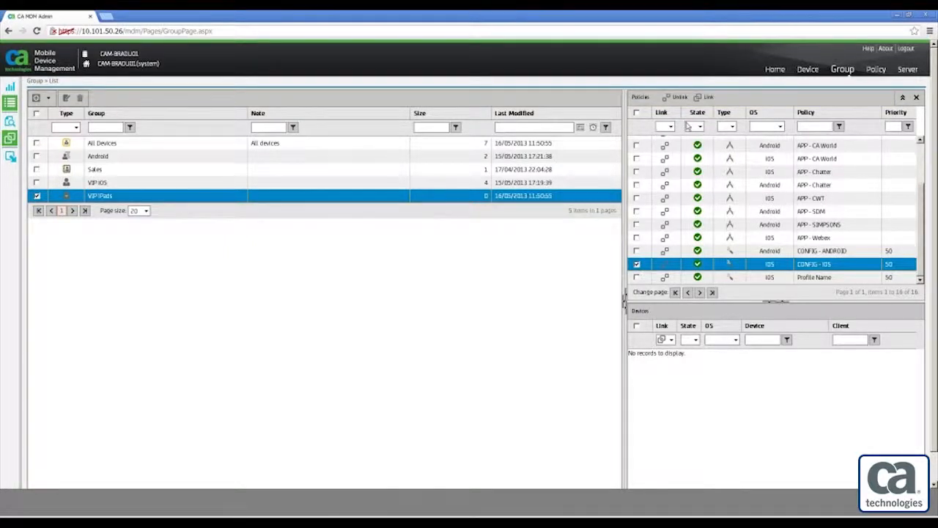
click(707, 98)
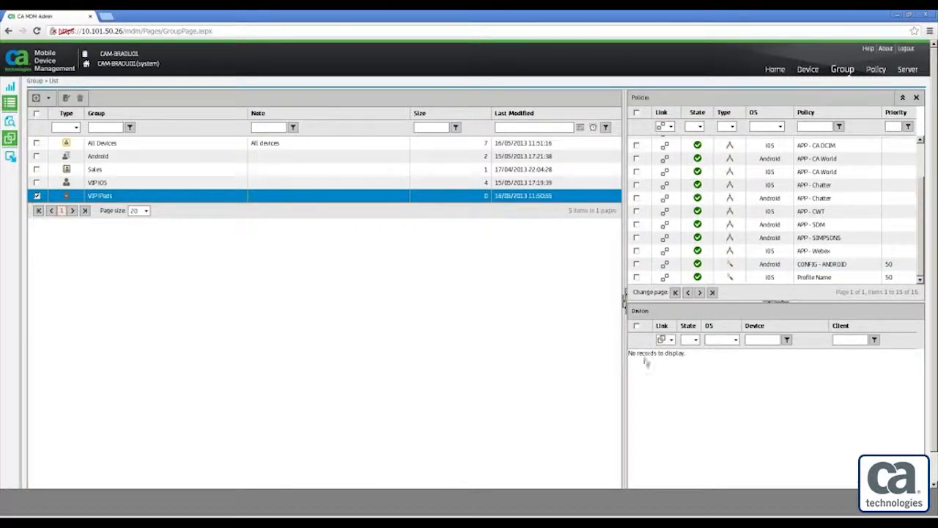
List the unlinked devices and link VIP iPad 1 and VIP iPad 2 to the VIP iPads group.
click(670, 339)
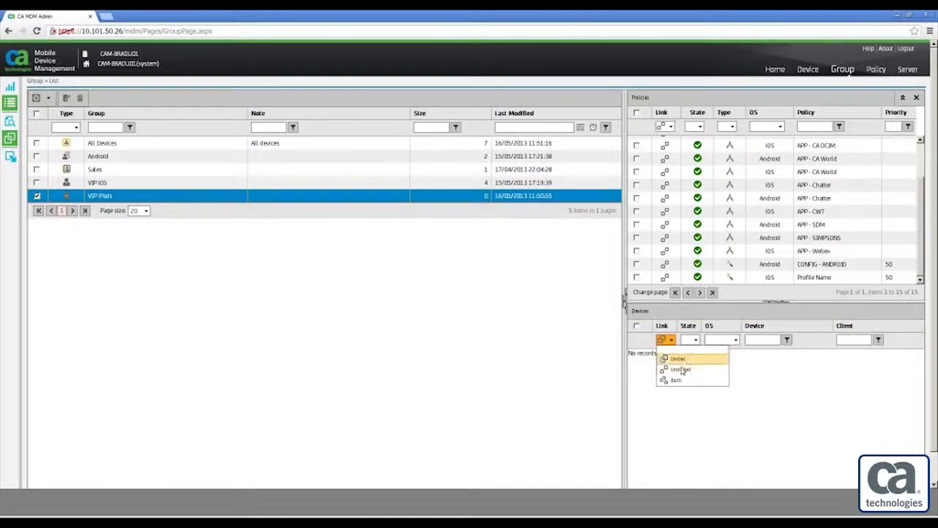
click(679, 368)
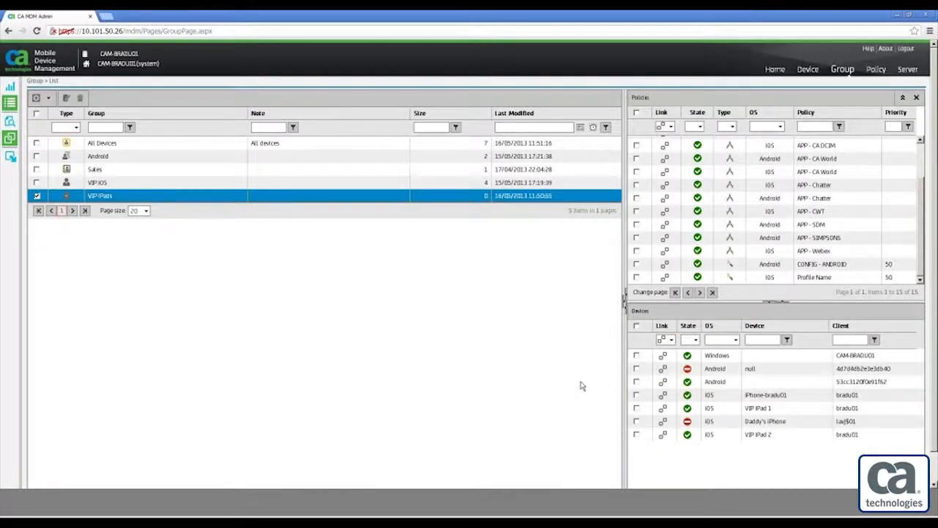
click(636, 407)
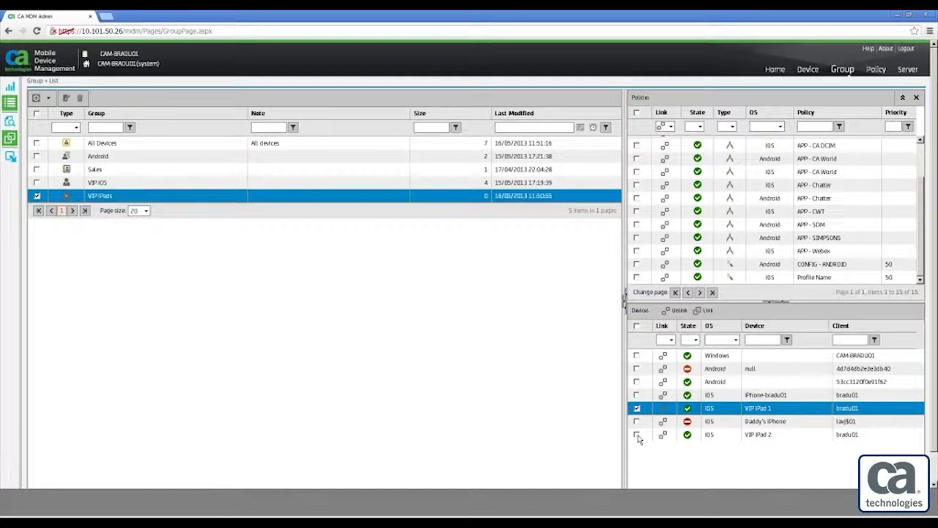
click(636, 435)
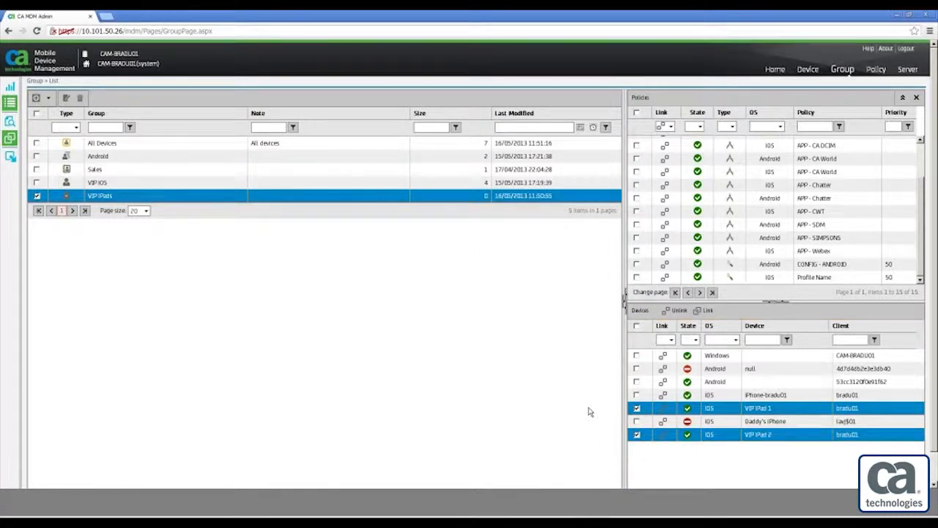
click(705, 310)
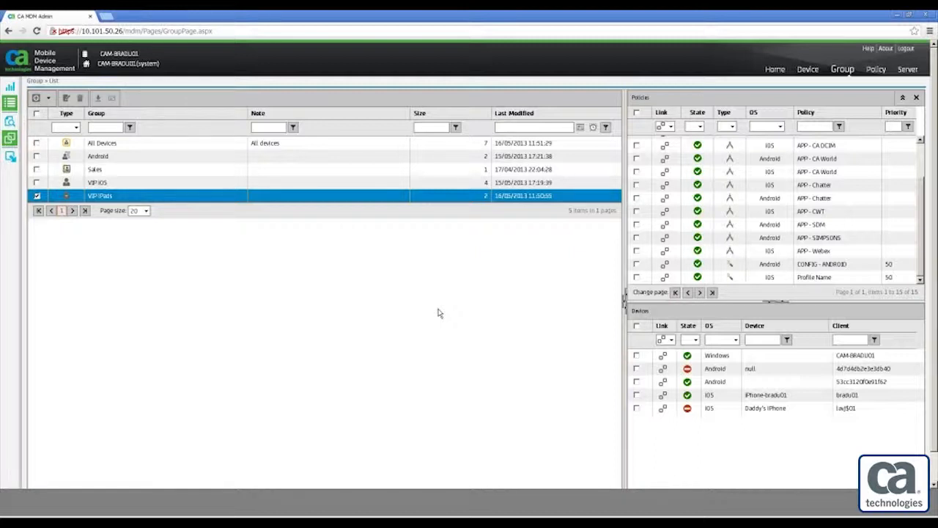
Filter both the devices and the policies of the VIP iPads group to show only linked items.
click(671, 340)
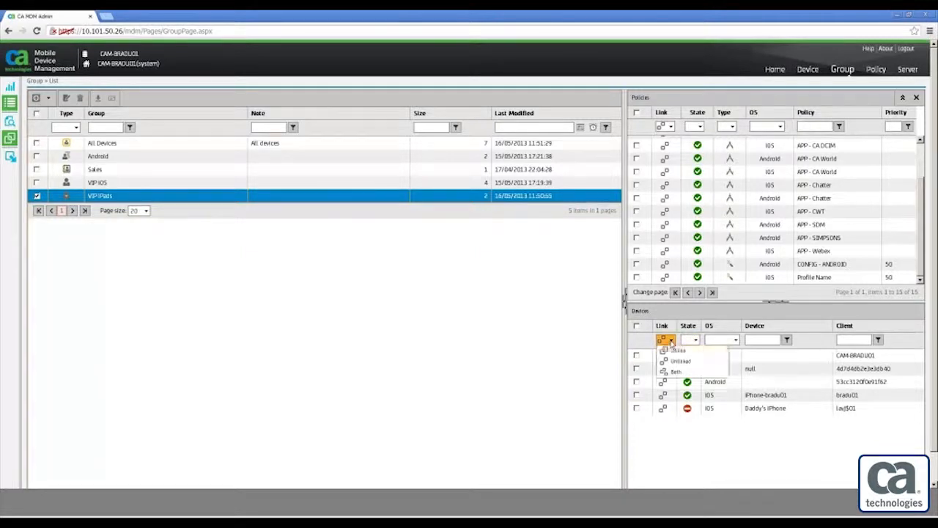
click(675, 351)
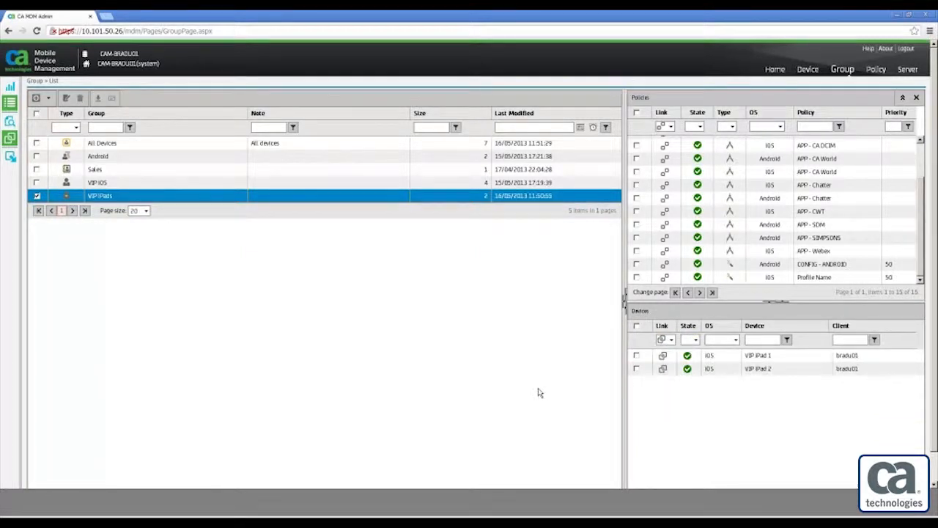
click(671, 127)
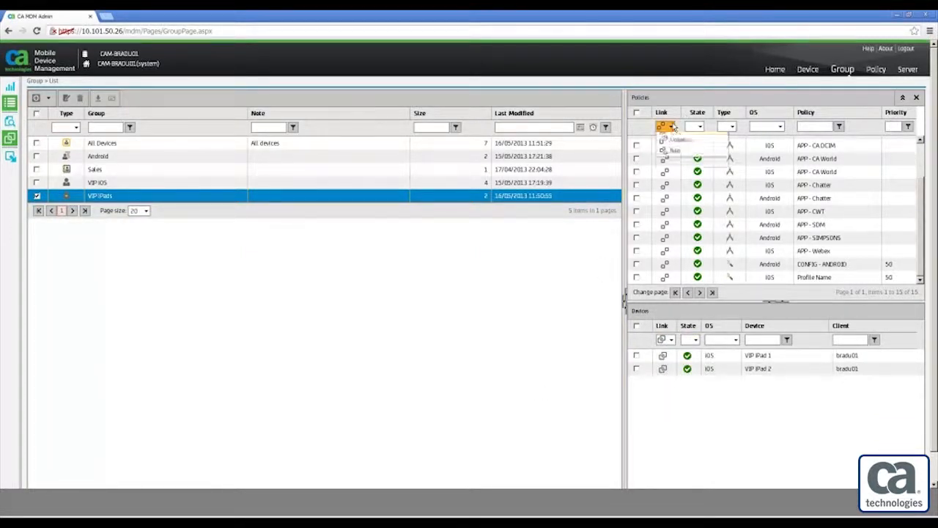
click(674, 140)
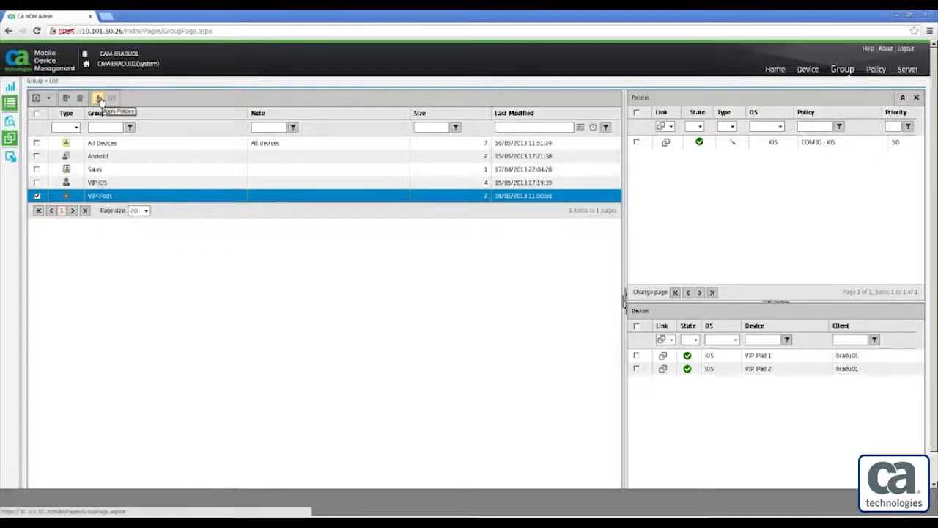
Apply the linked policies to the VIP iPads group, dismiss the notification and deselect the group.
click(98, 99)
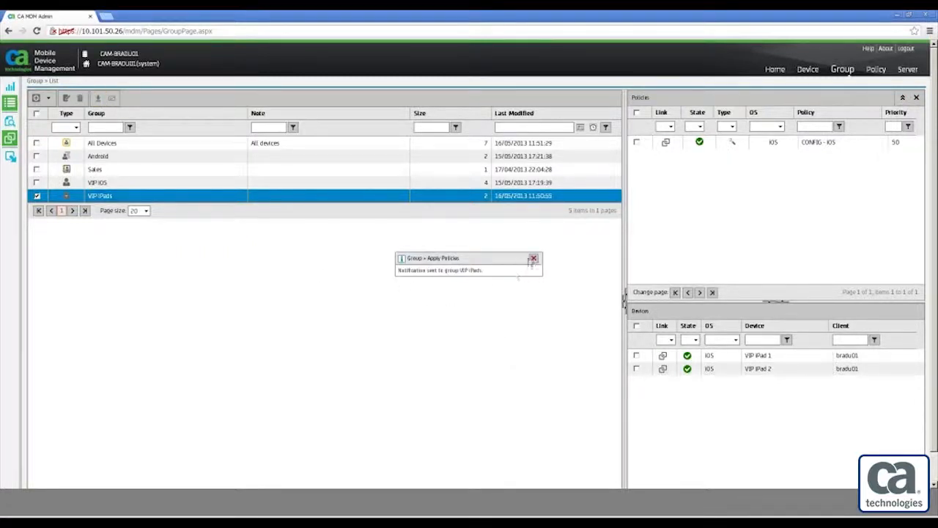
click(533, 259)
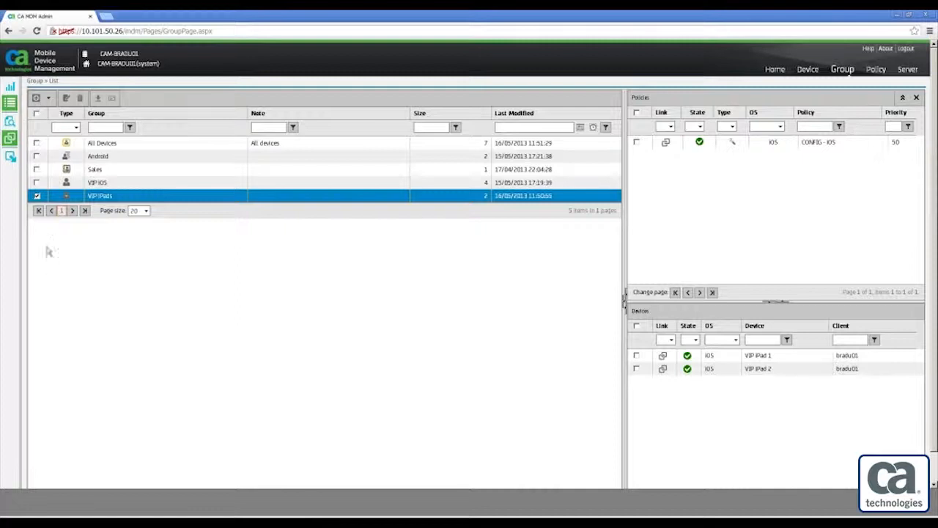
click(37, 196)
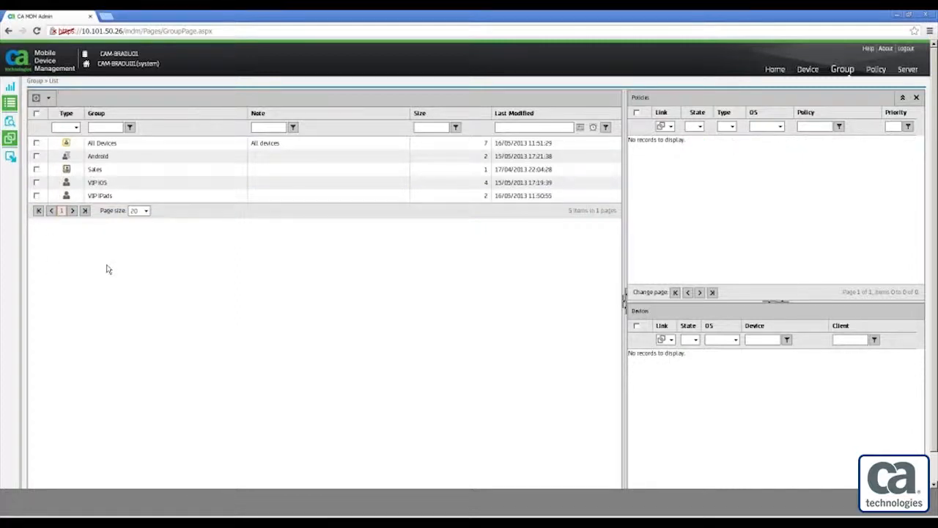
Start a new dynamic group named iOS Dynamic and expand the Device type system views.
click(44, 98)
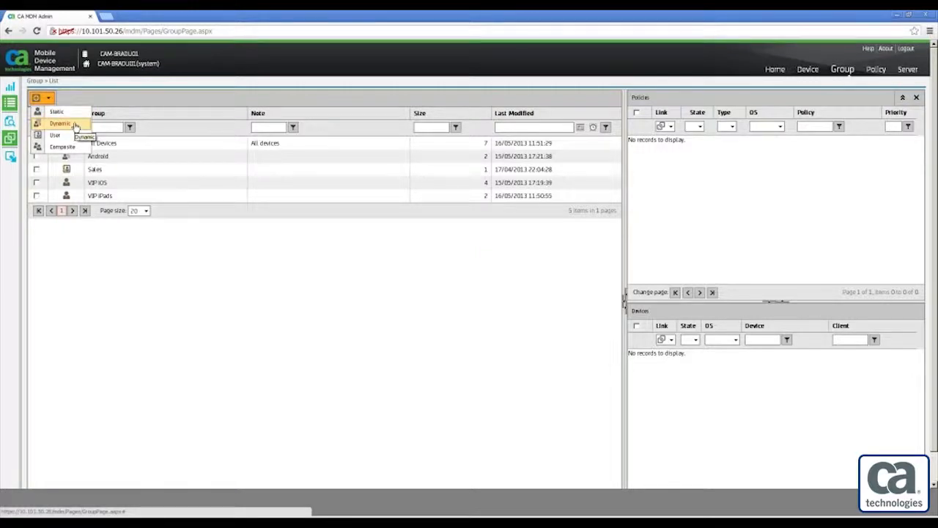
click(74, 125)
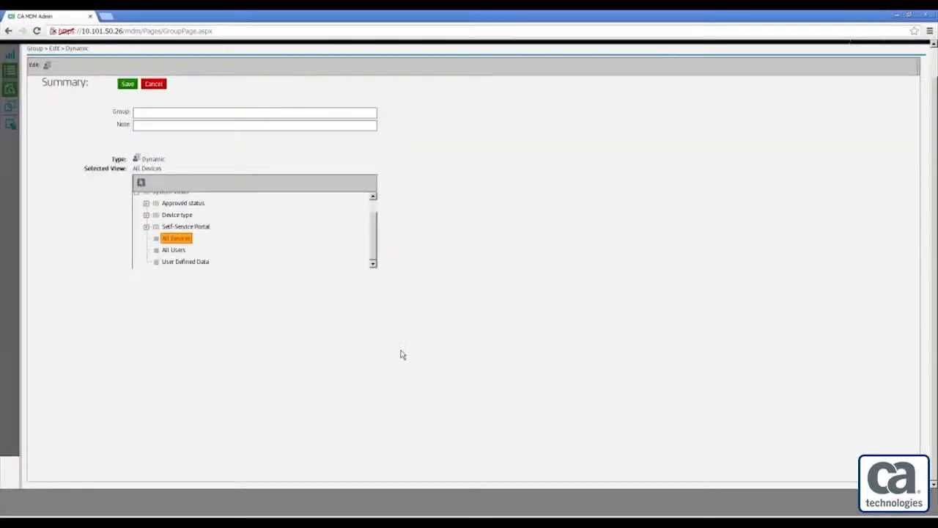
click(146, 216)
click(144, 113)
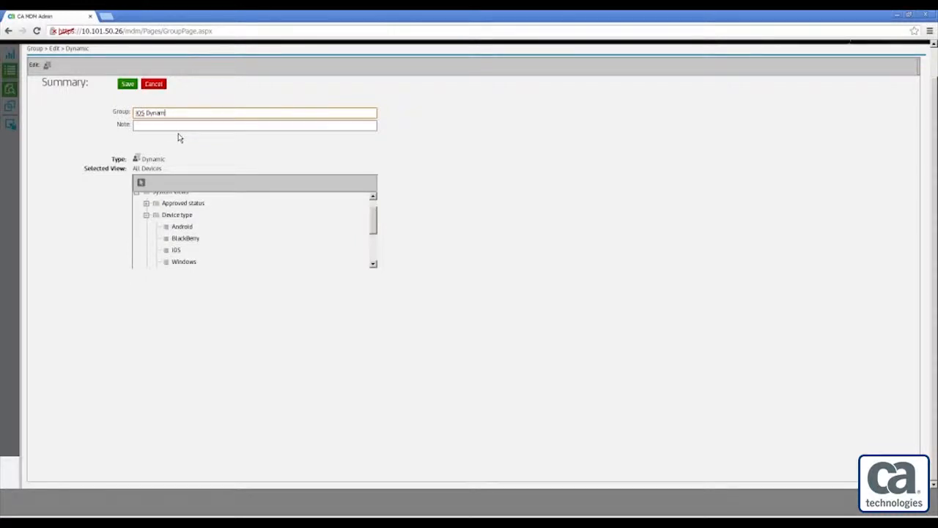
Set the iOS device type view as the dynamic group's selected view and save the group.
click(176, 251)
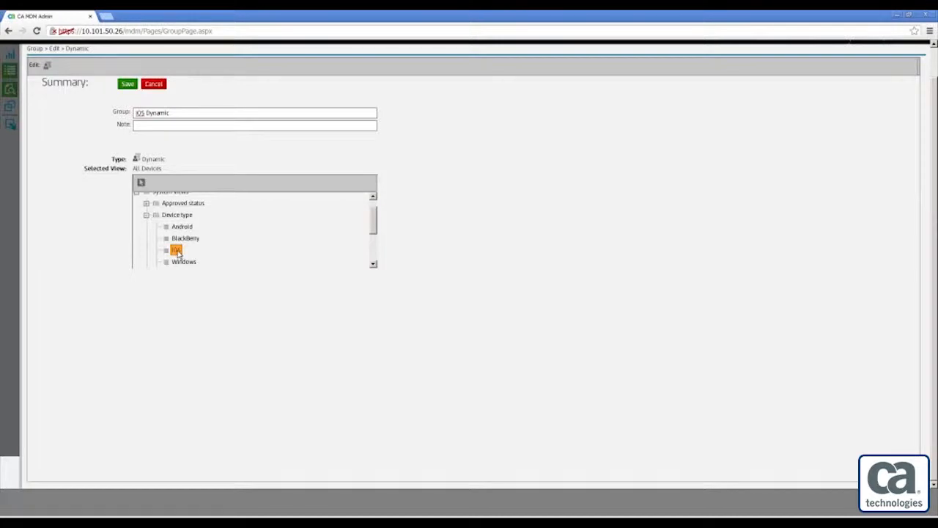
drag(373, 227, 345, 208)
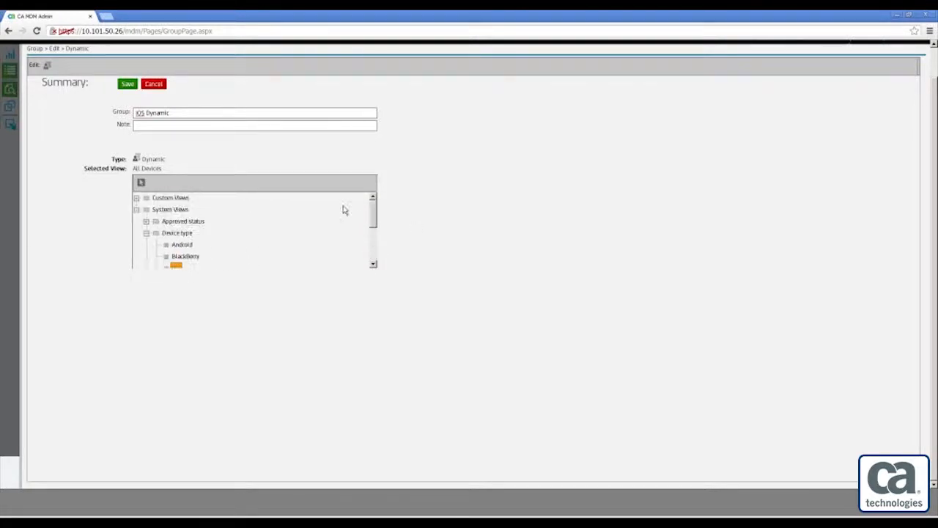
click(136, 198)
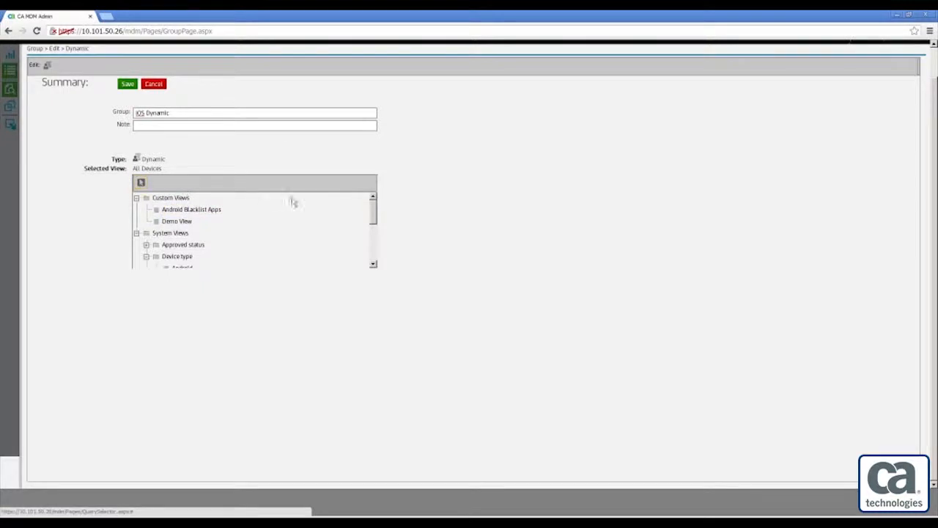
drag(372, 223, 373, 237)
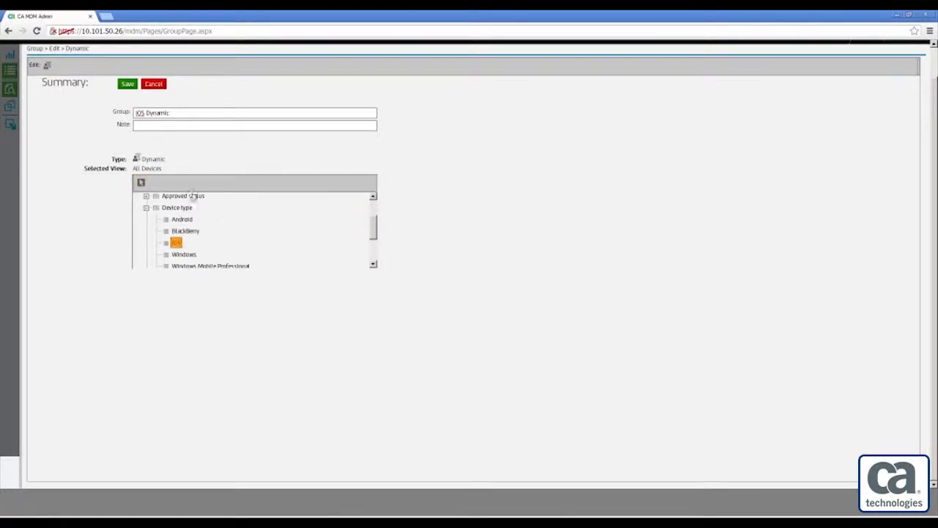
click(141, 186)
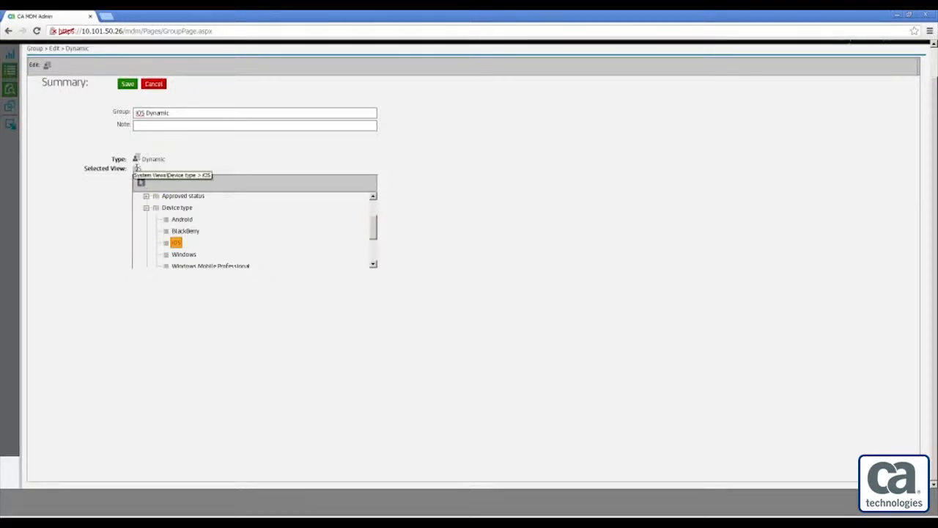
click(126, 85)
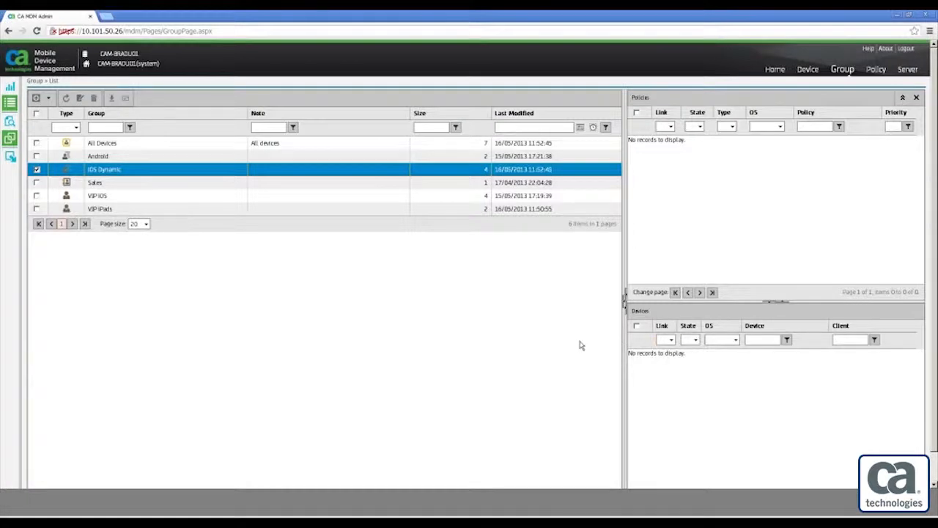
Filter the iOS Dynamic group's devices to linked ones and refresh the group.
click(669, 340)
click(682, 370)
click(667, 339)
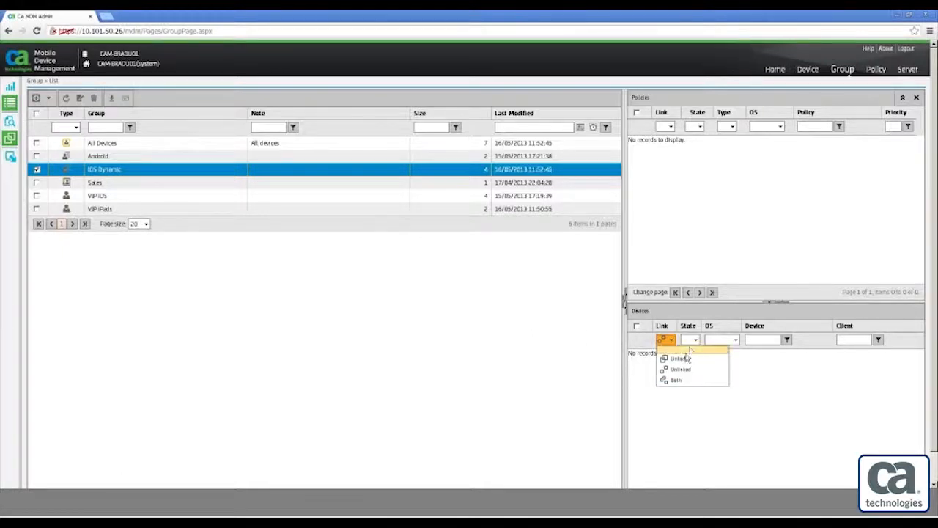
click(679, 358)
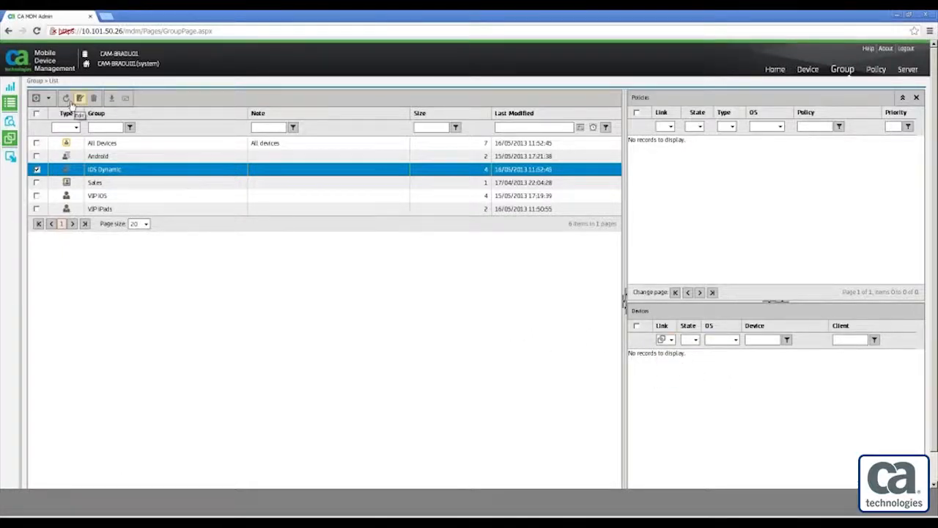
click(66, 97)
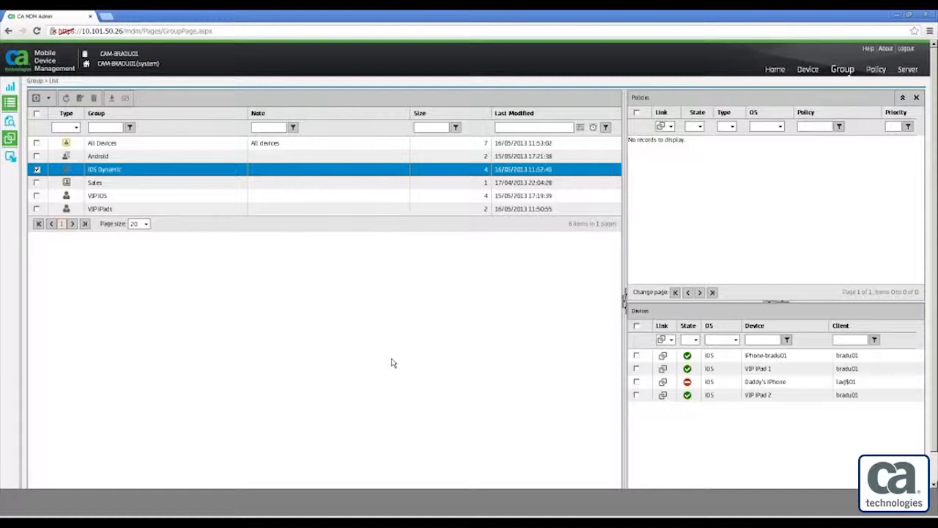
Start a new user group named Admins and add the Administrators user group from CAM-BRADU01 to its selection.
click(50, 98)
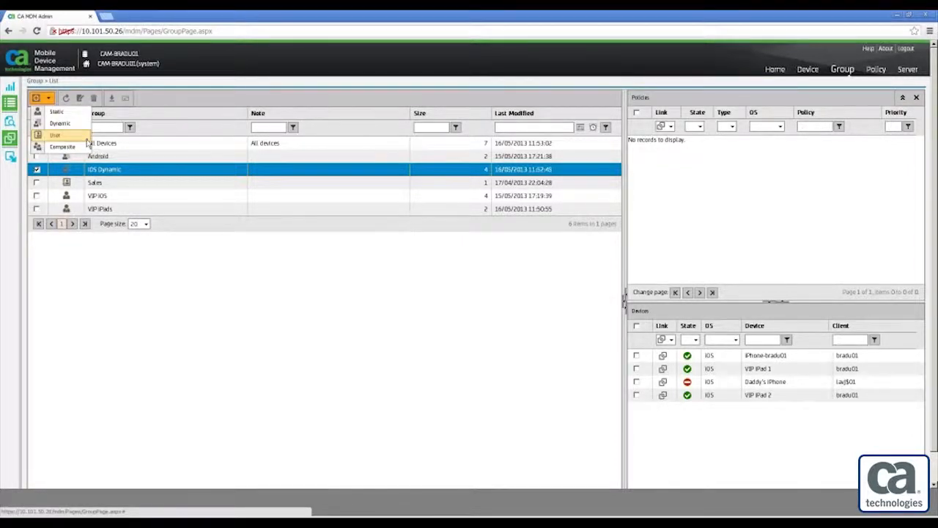
click(56, 135)
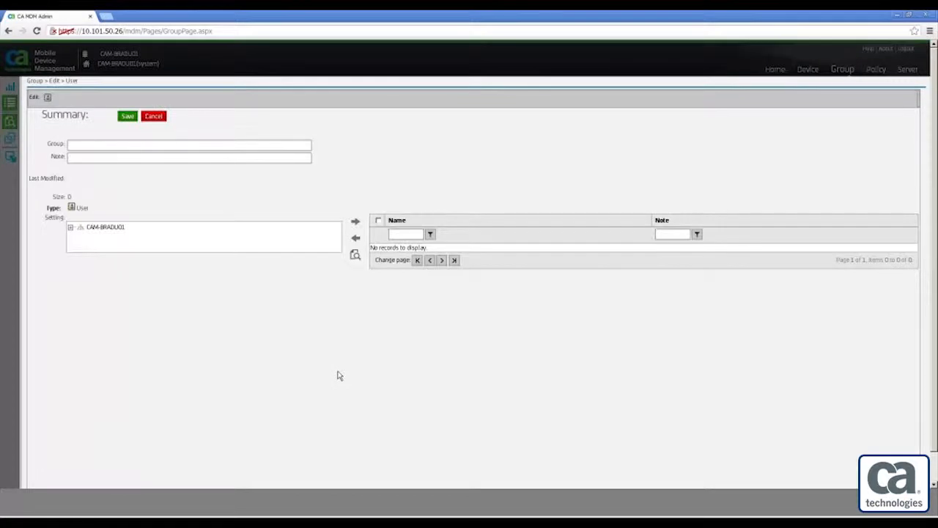
click(70, 227)
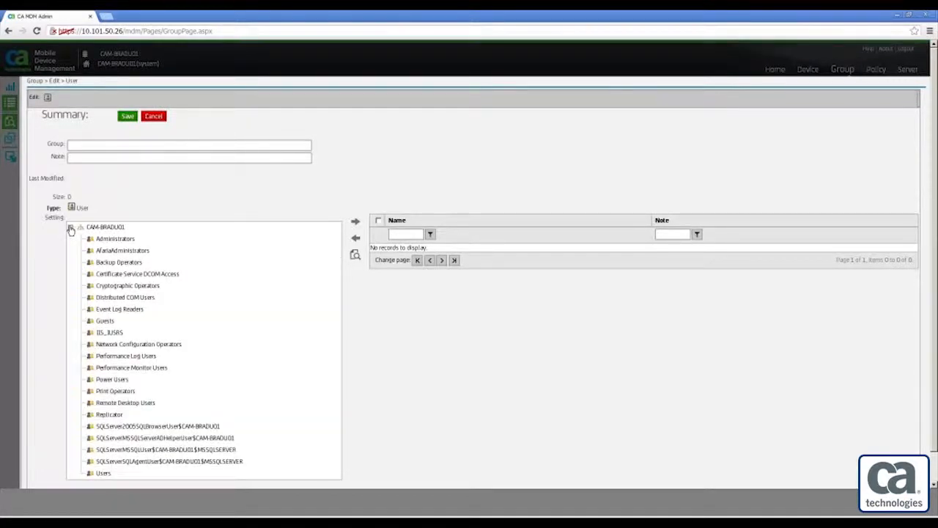
click(115, 239)
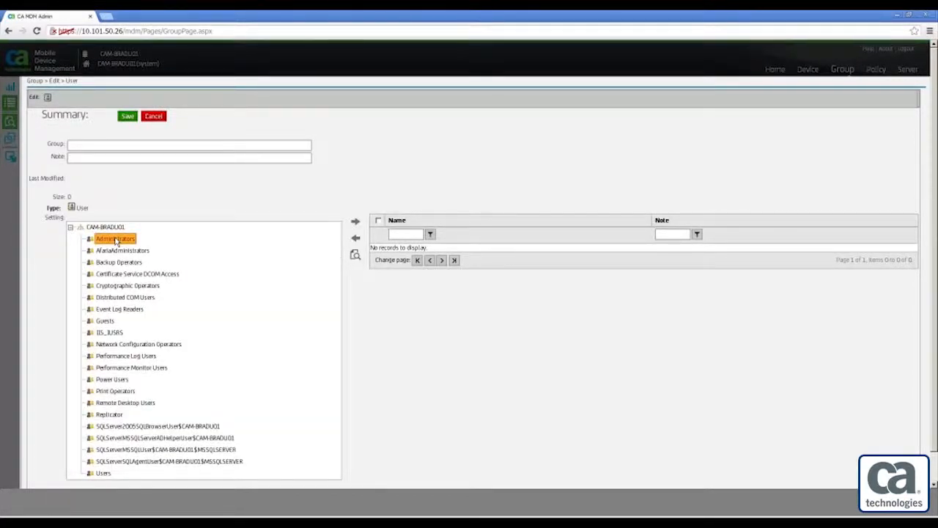
click(87, 148)
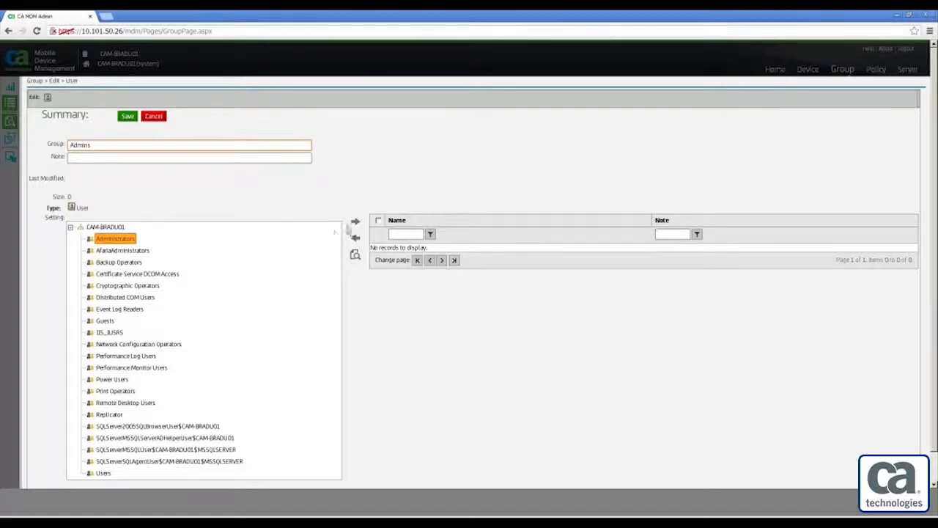
click(358, 222)
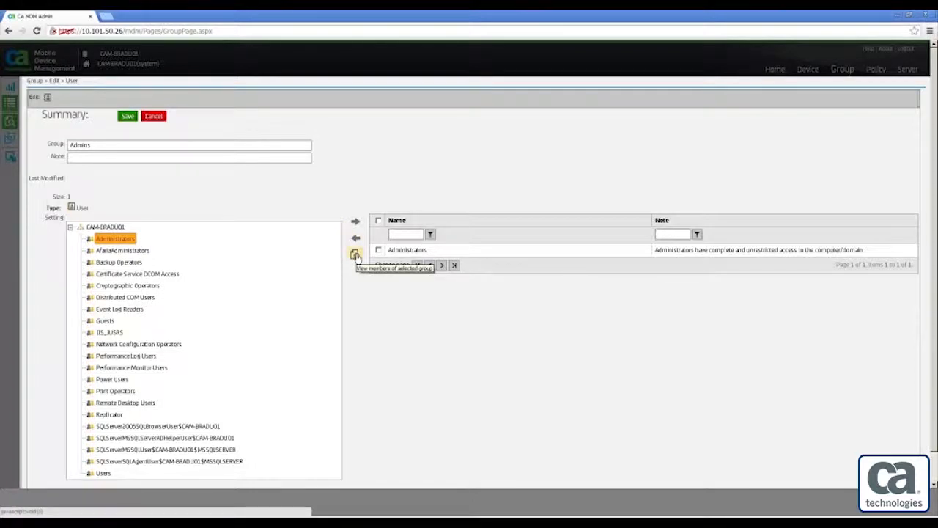
View the member list of the Administrators group, close it and save the Admins group.
click(378, 250)
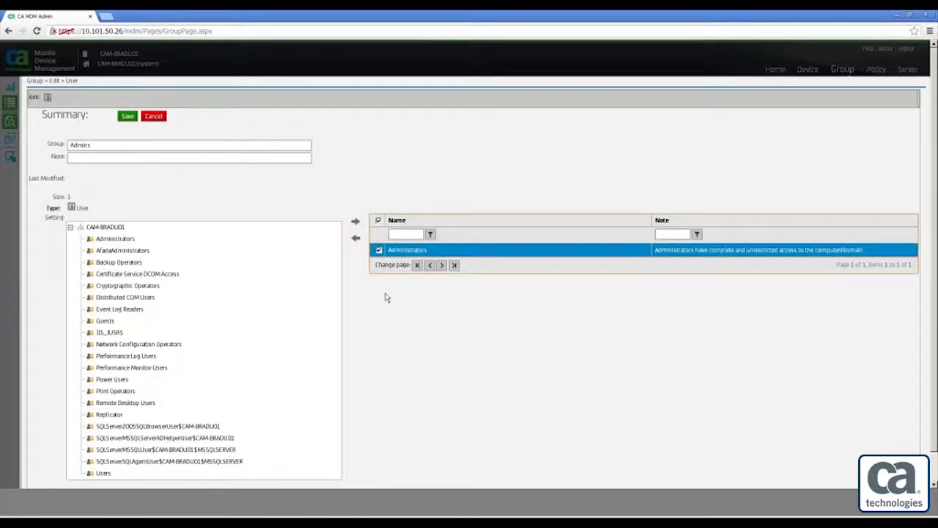
click(378, 250)
click(117, 238)
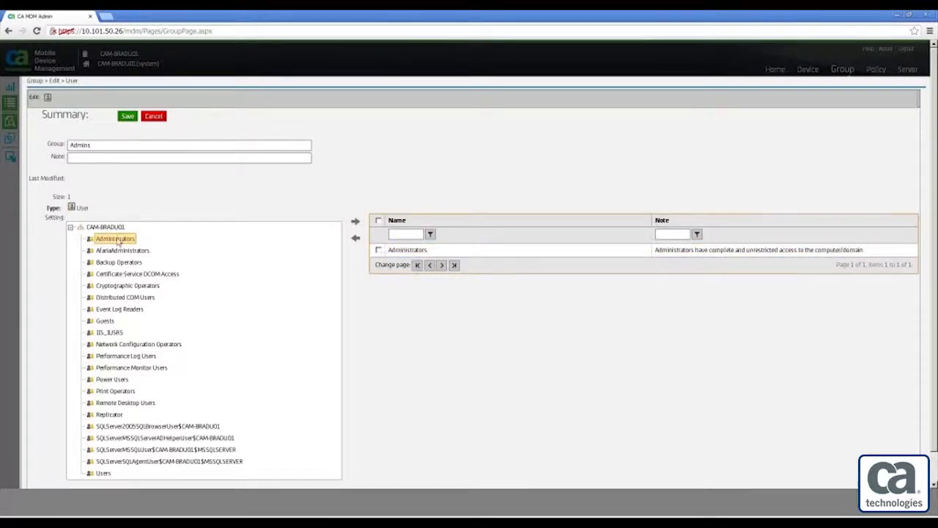
click(355, 255)
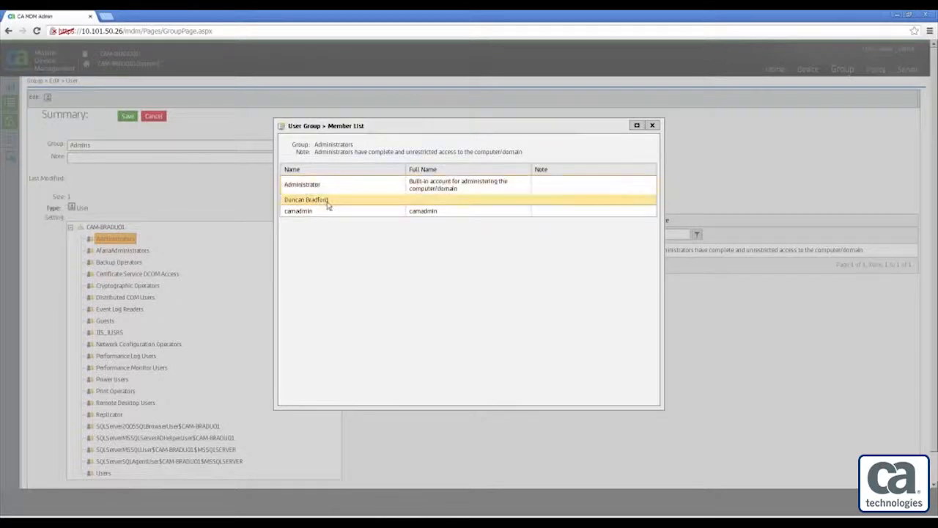
click(651, 126)
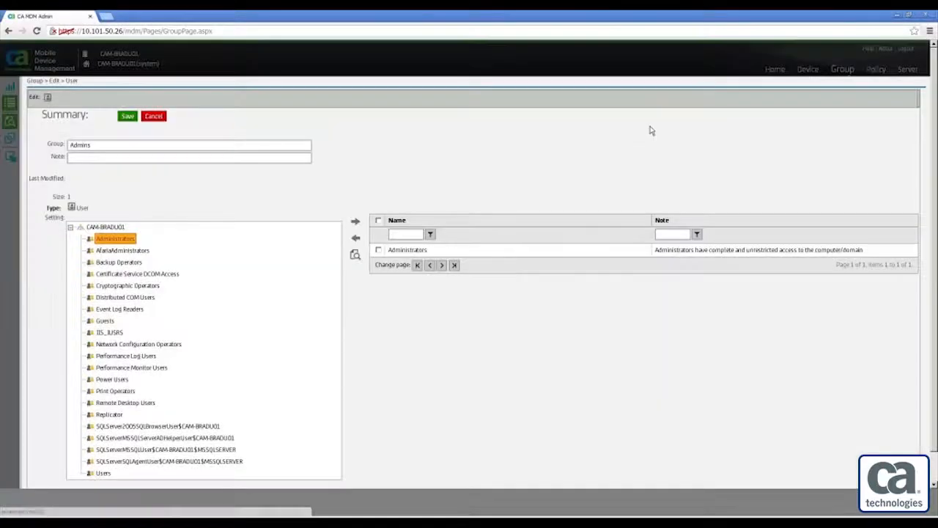
click(127, 116)
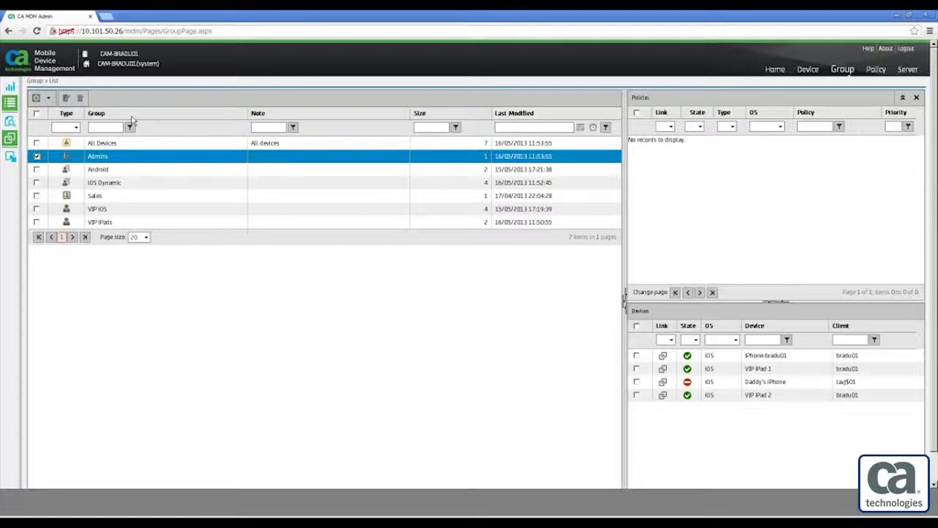
List the Admins group's unlinked policies, select the iOS policies APP - CA DCIM and APP - CA World, and deselect the group without linking.
click(670, 127)
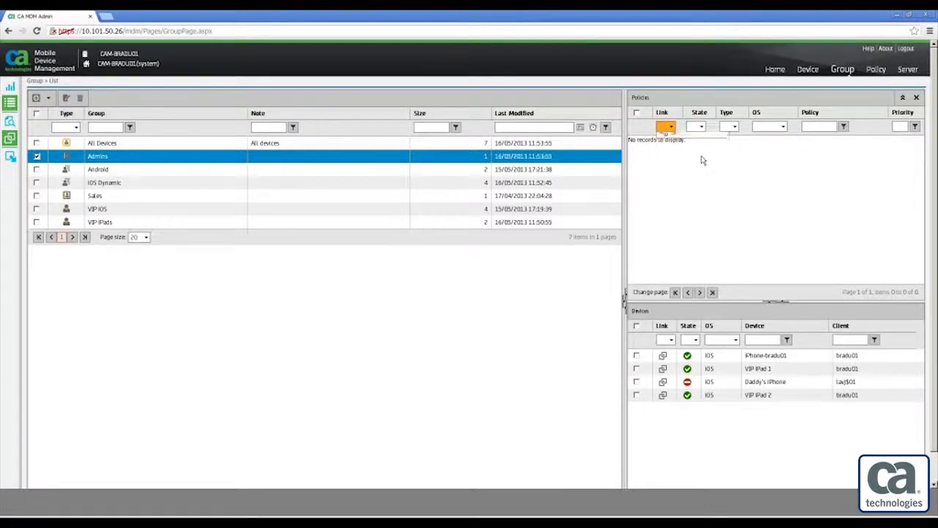
click(673, 148)
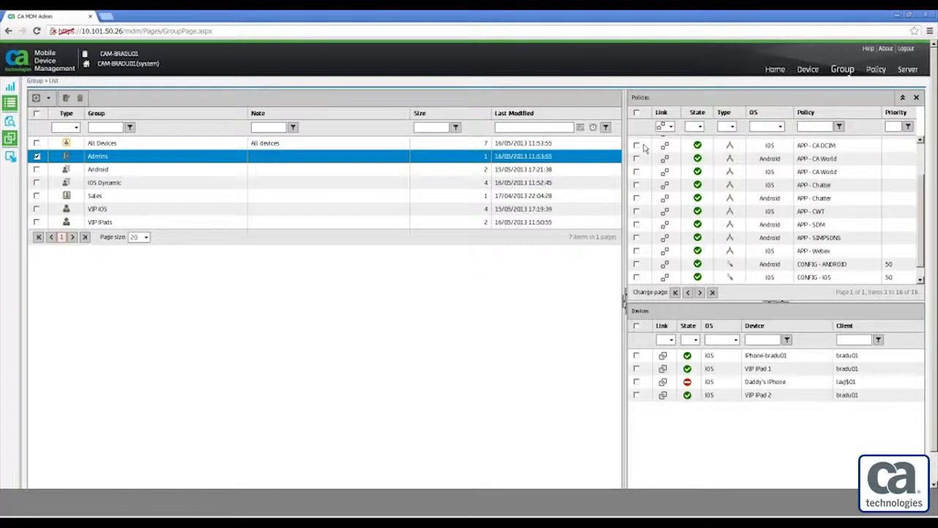
click(636, 145)
click(636, 159)
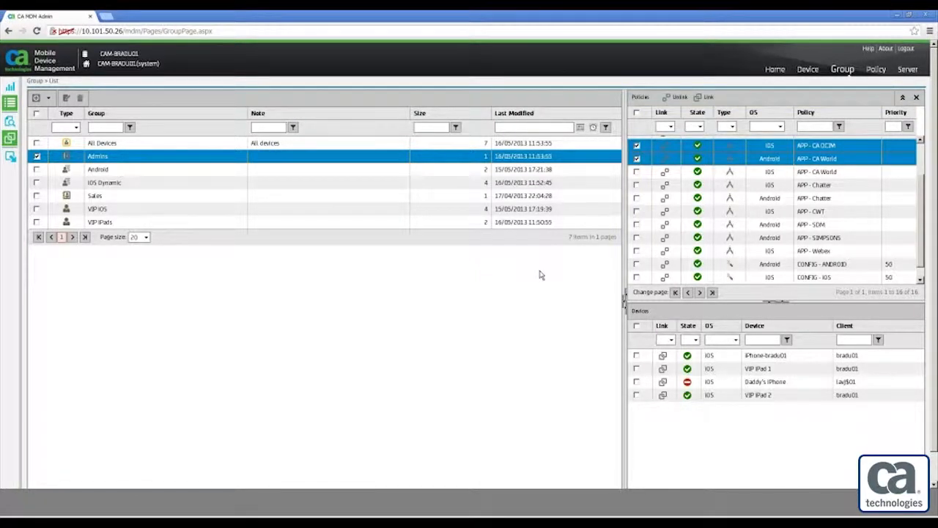
click(637, 159)
click(636, 171)
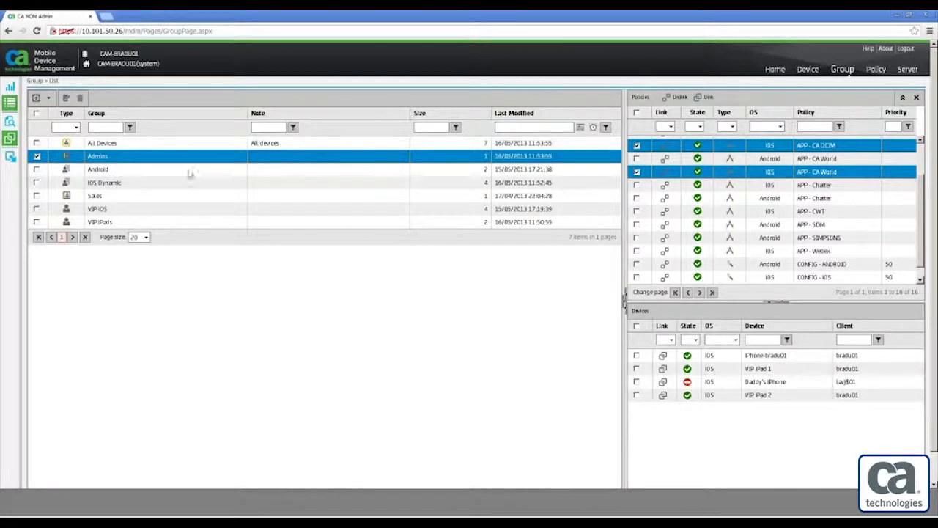
click(37, 156)
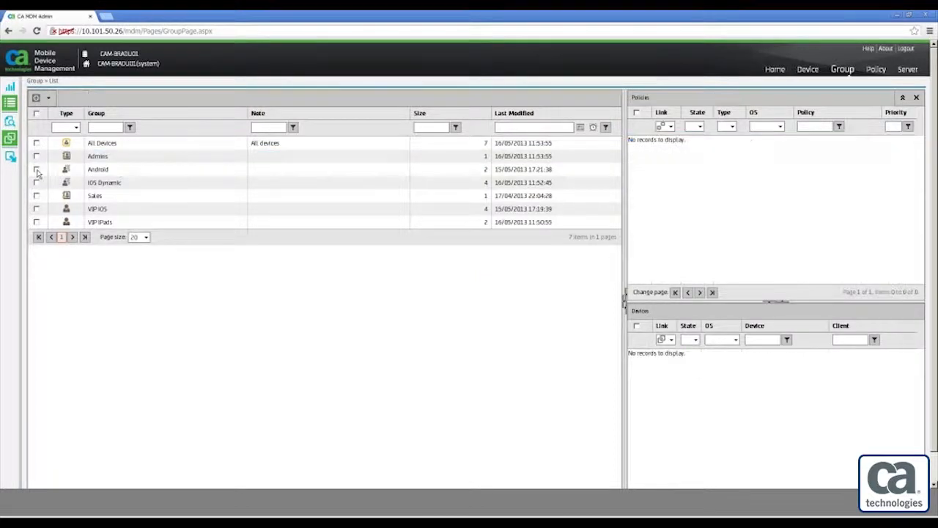
Select the iOS Dynamic group and open the Schedule page of the server configuration.
click(37, 182)
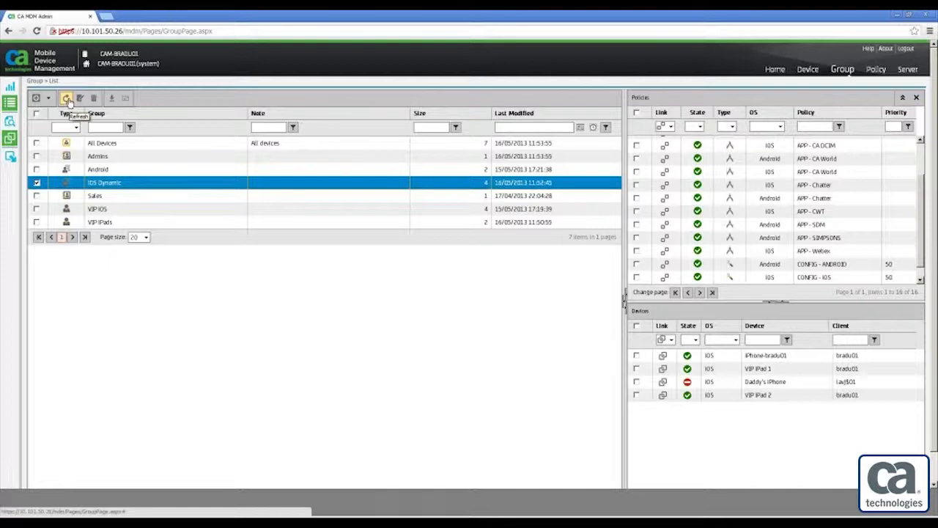
click(909, 70)
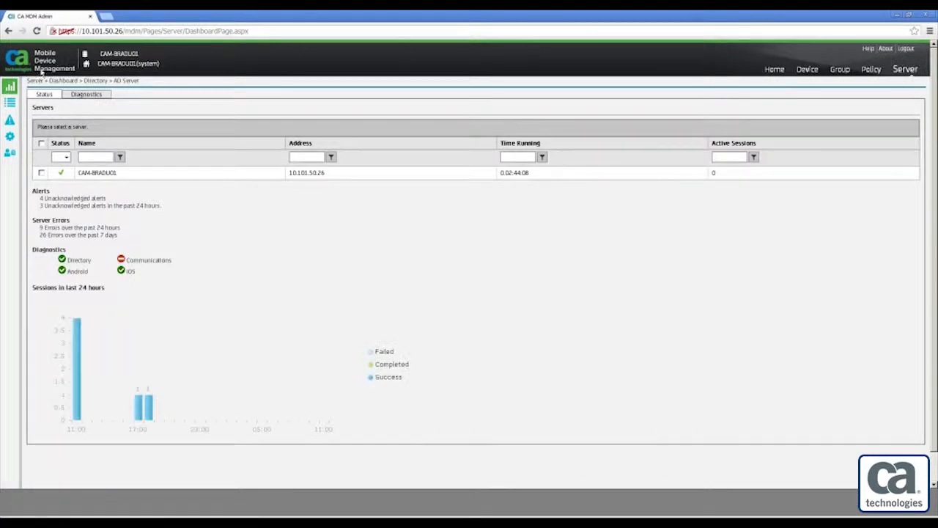
click(10, 138)
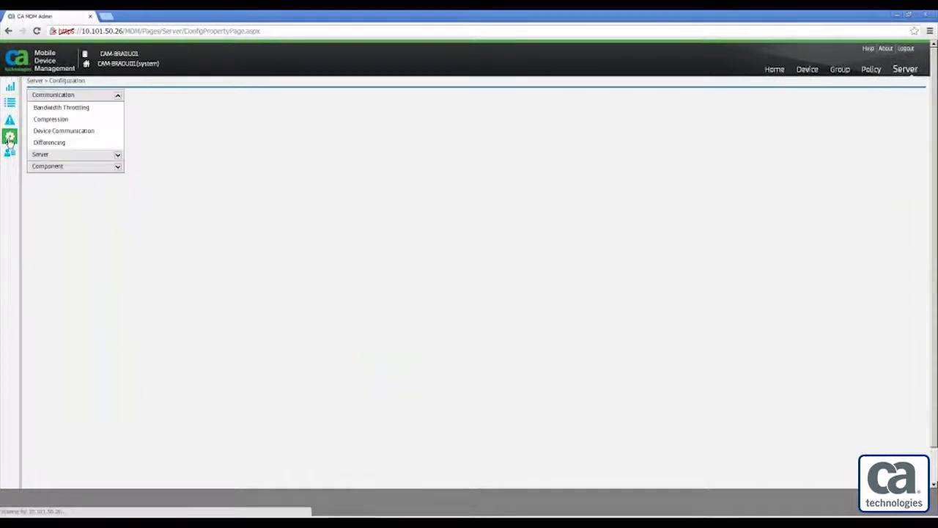
click(44, 155)
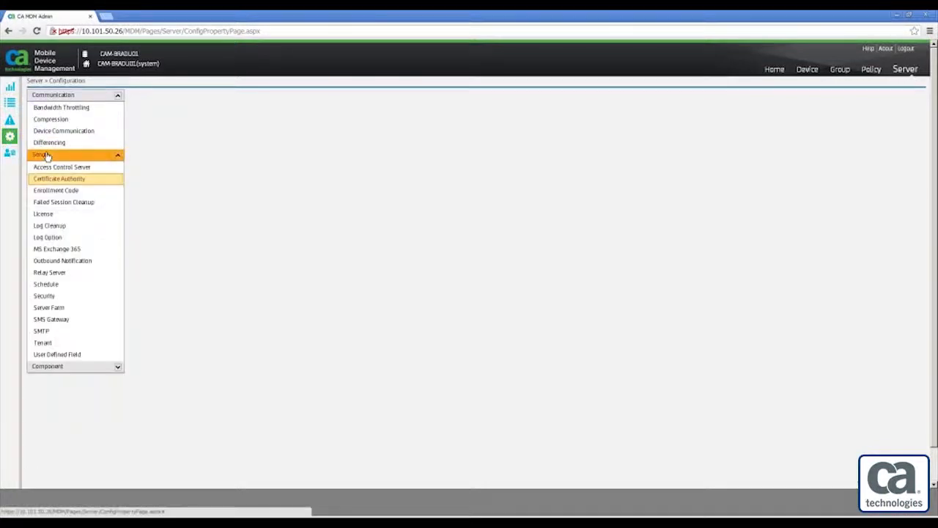
click(47, 285)
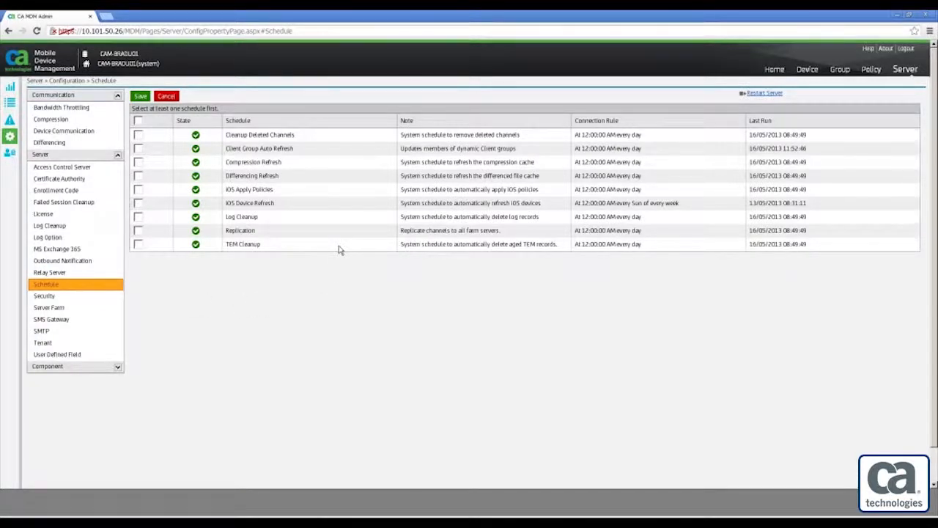
Examine the rate and repeat settings in the Client Group Auto Refresh connection rule and leave without saving.
click(280, 151)
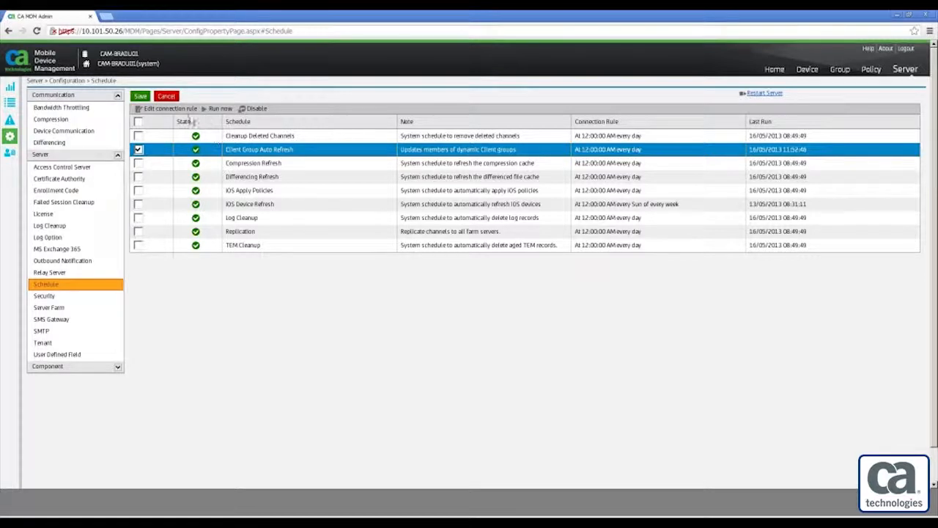
click(161, 109)
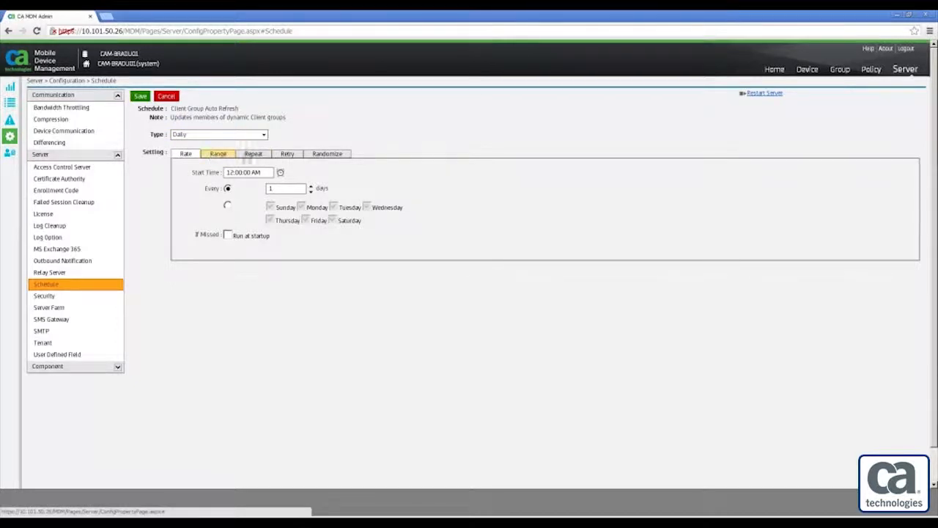
click(258, 158)
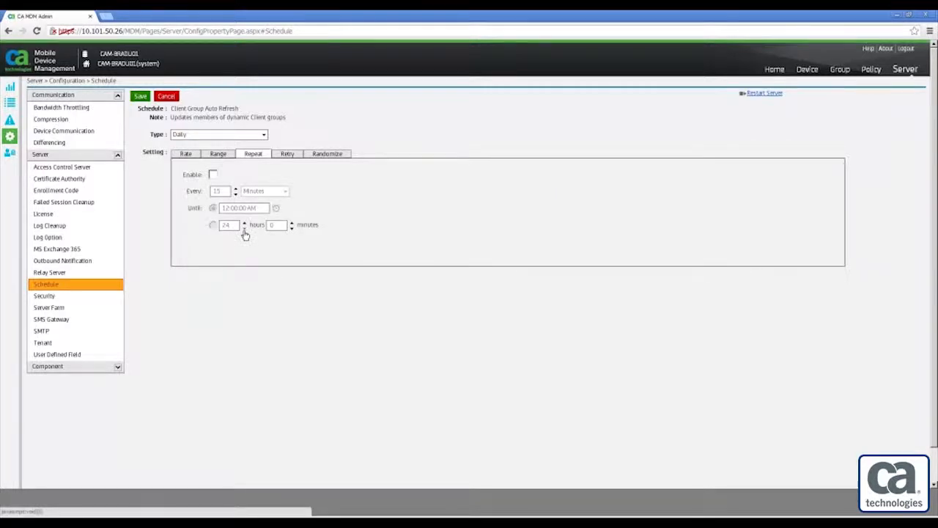
click(169, 96)
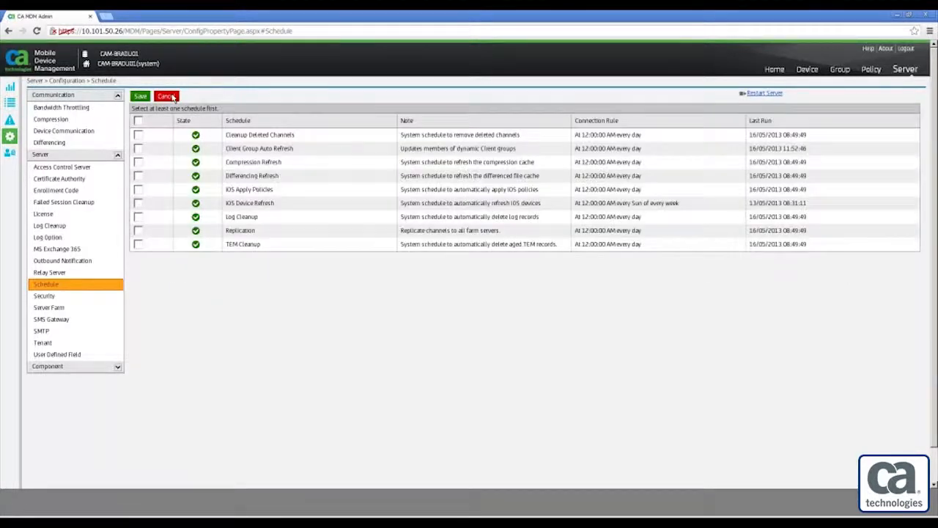
Return to the groups and start a new composite group named All iOS.
click(839, 70)
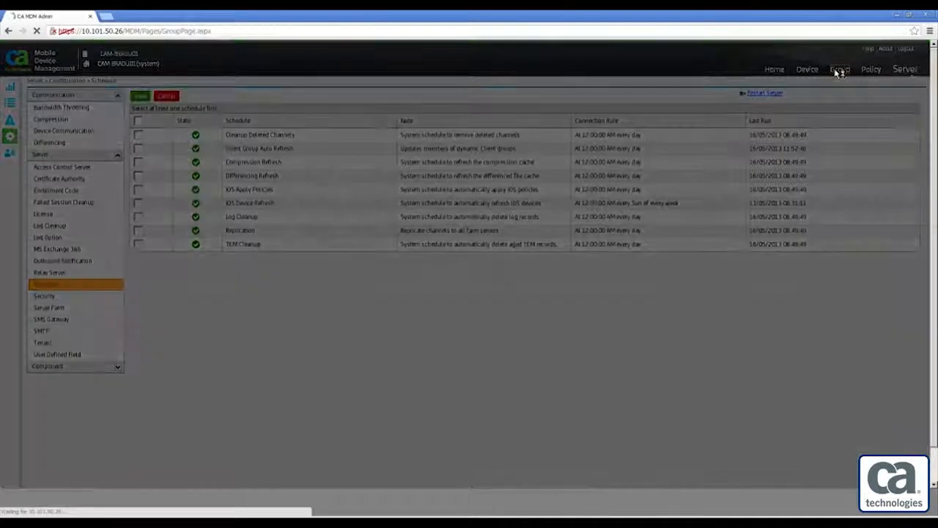
click(50, 99)
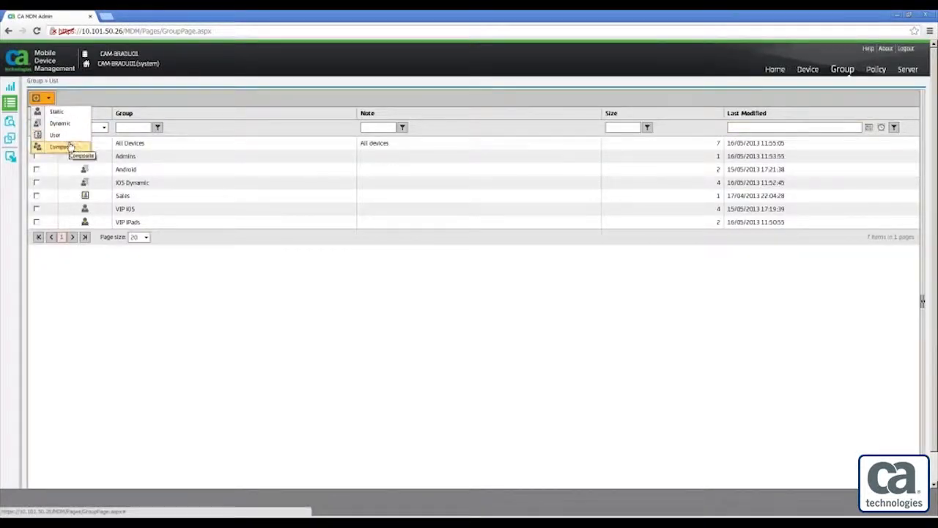
click(71, 148)
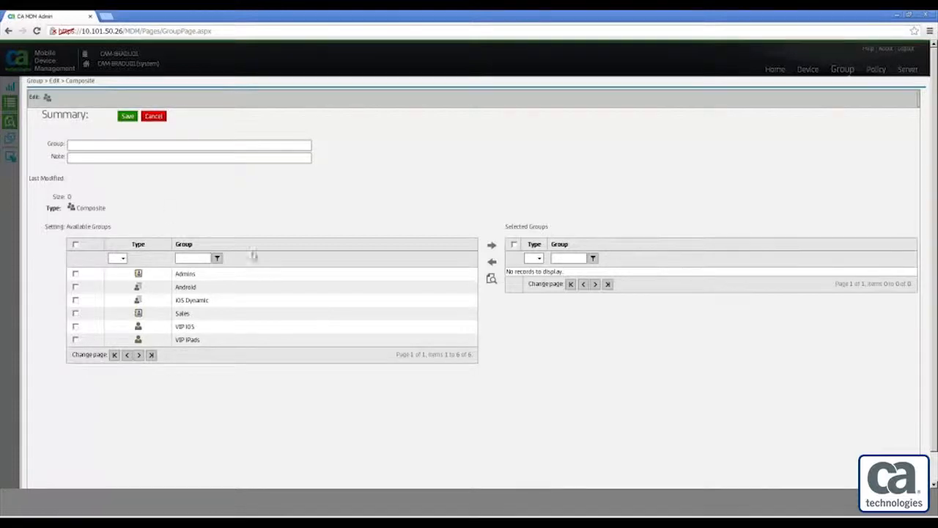
click(106, 146)
text(All IOS)
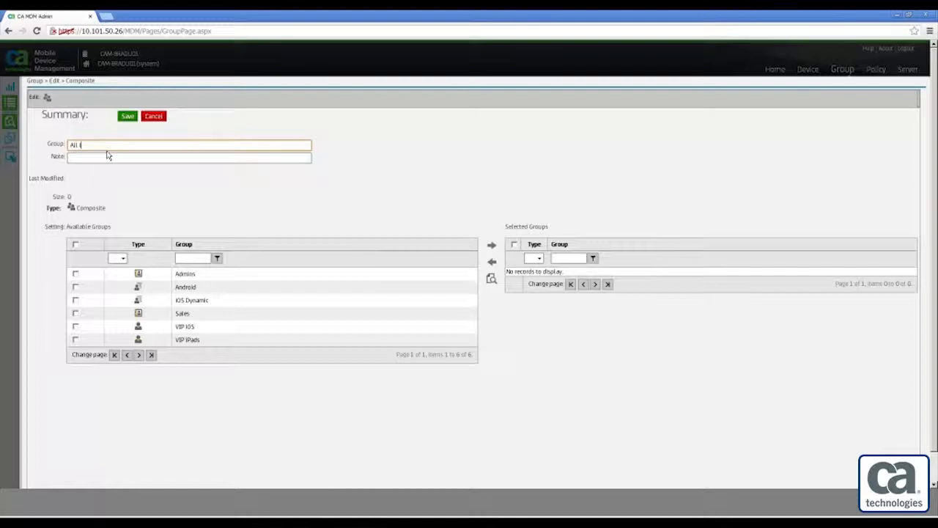
Add the VIP iOS, VIP iPads and iOS Dynamic groups to the composite group and save it.
click(75, 300)
click(76, 300)
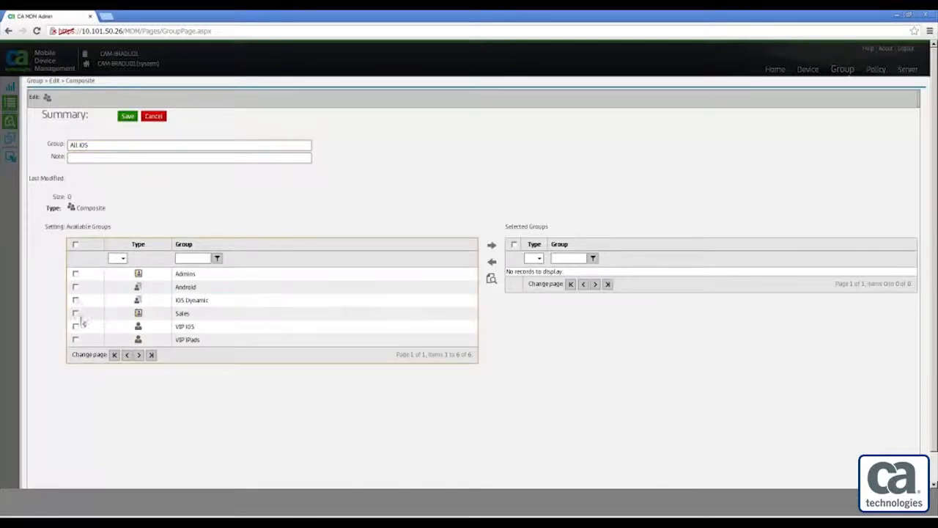
click(76, 326)
click(76, 339)
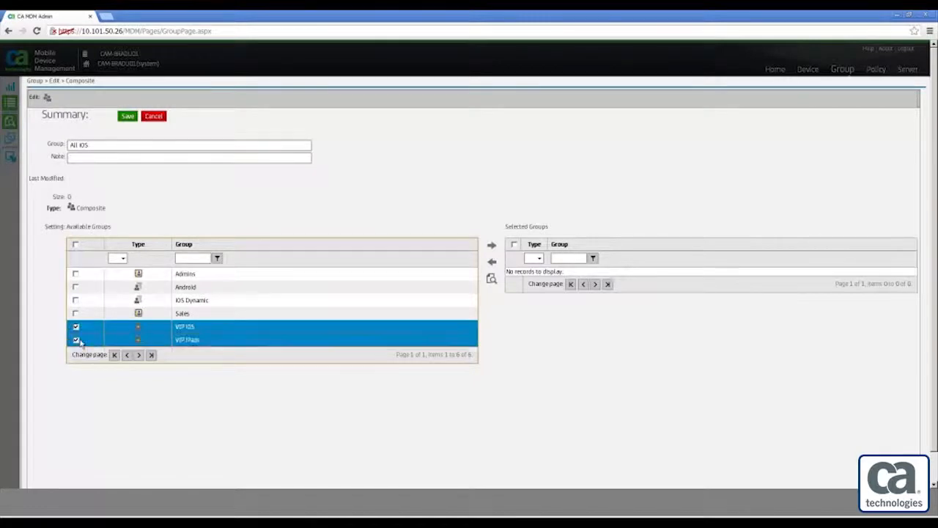
click(76, 300)
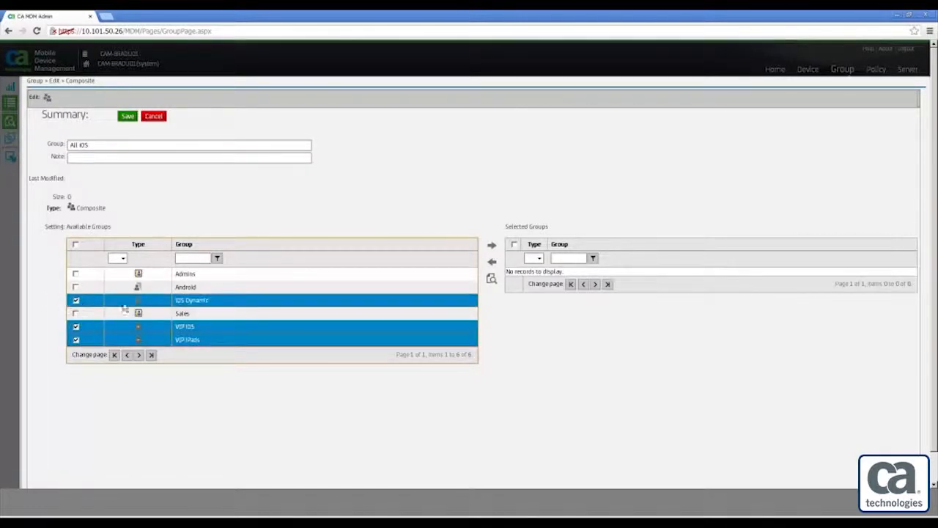
click(490, 247)
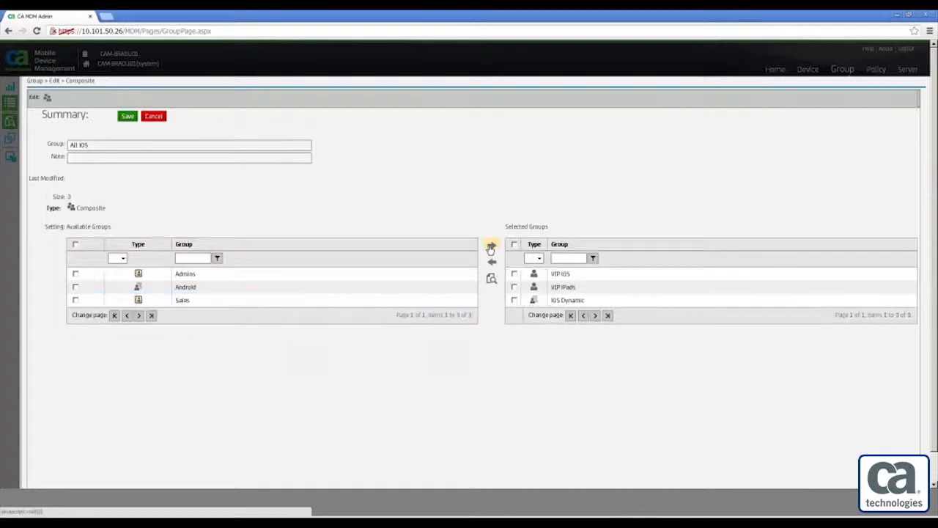
click(127, 117)
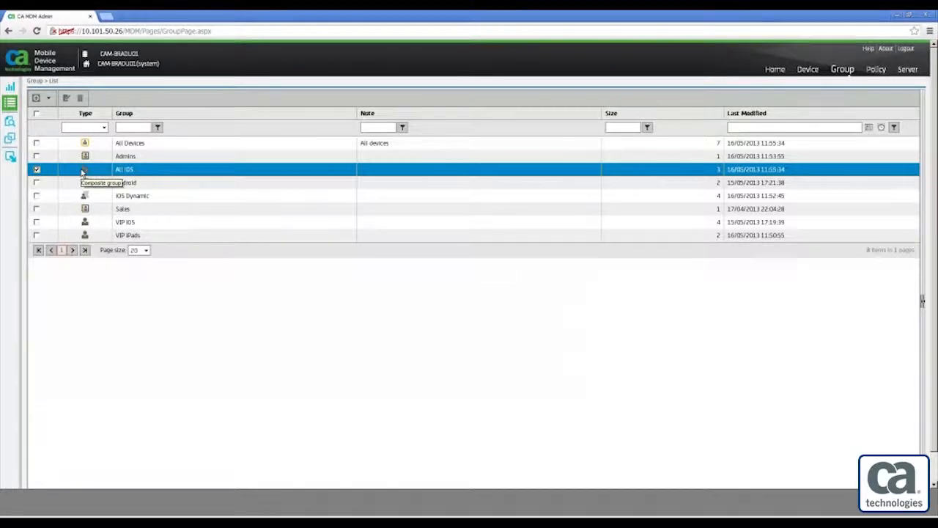
Show the All iOS group's policies and devices, filter the policies to unlinked ones and select APP - Arcot PKI.
click(9, 137)
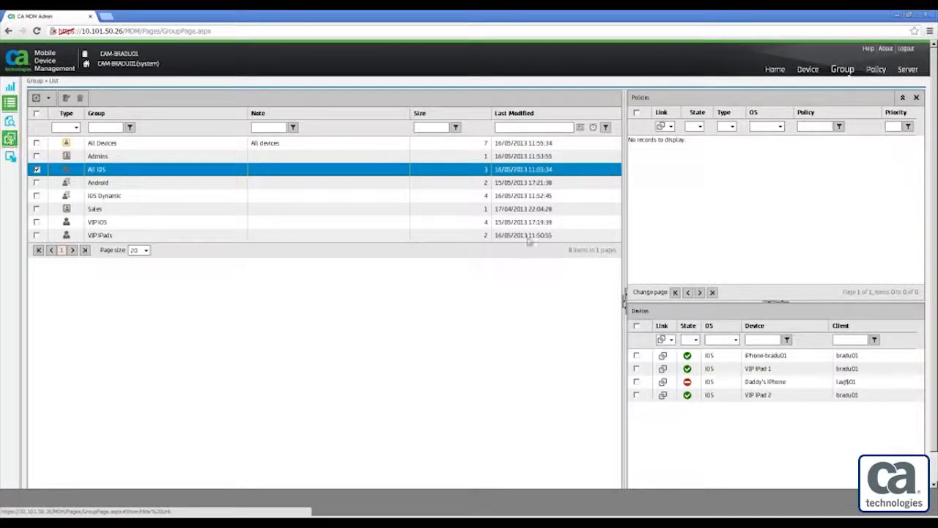
click(667, 127)
click(690, 157)
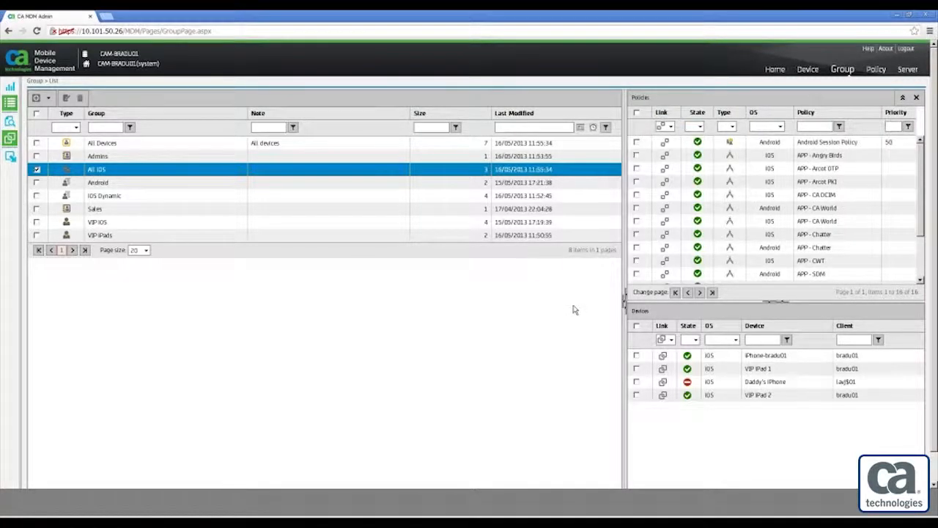
click(636, 182)
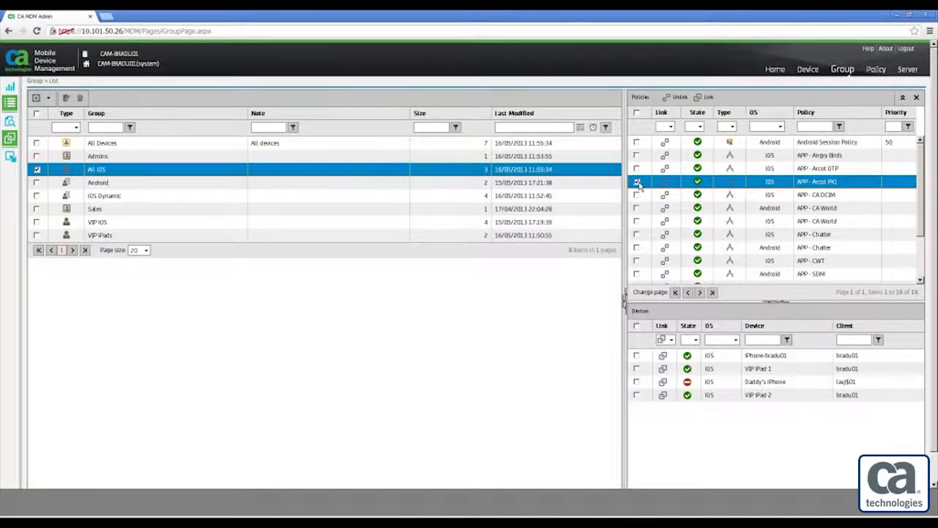